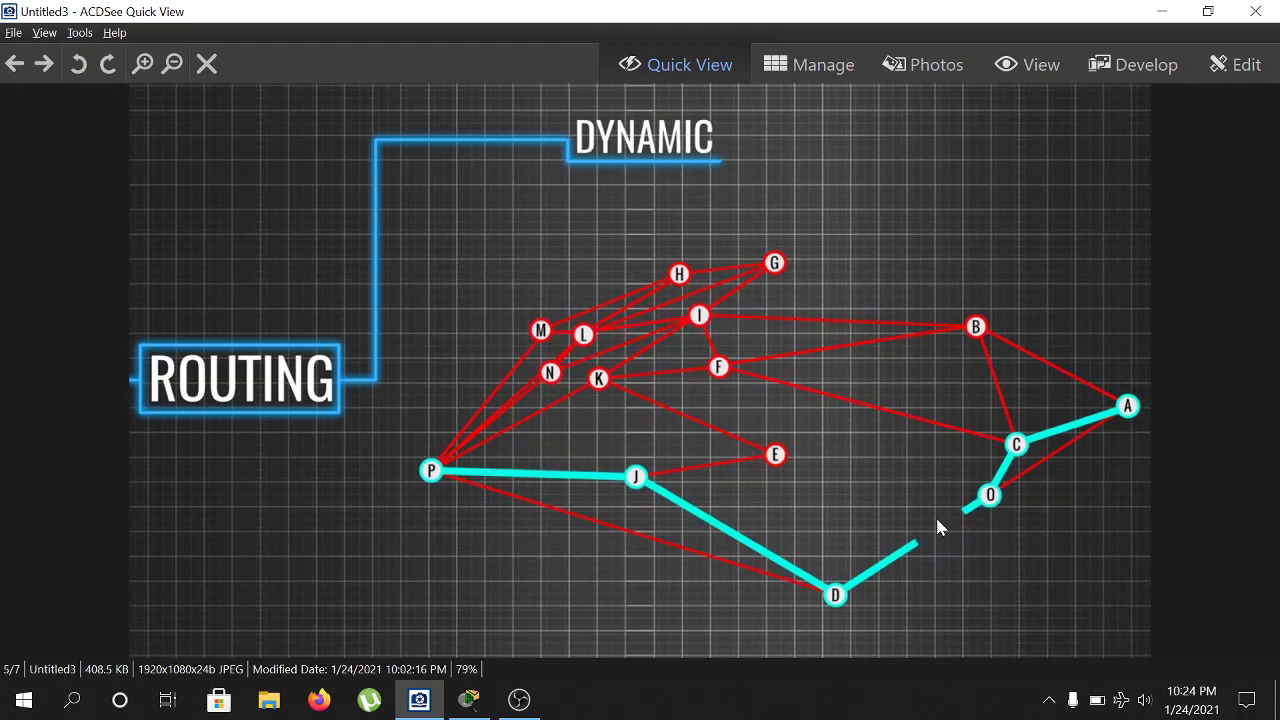
Show the image comparing static and dynamic routing, and switch to Cisco Packet Tracer.
{"action": "key", "text": "Right"}
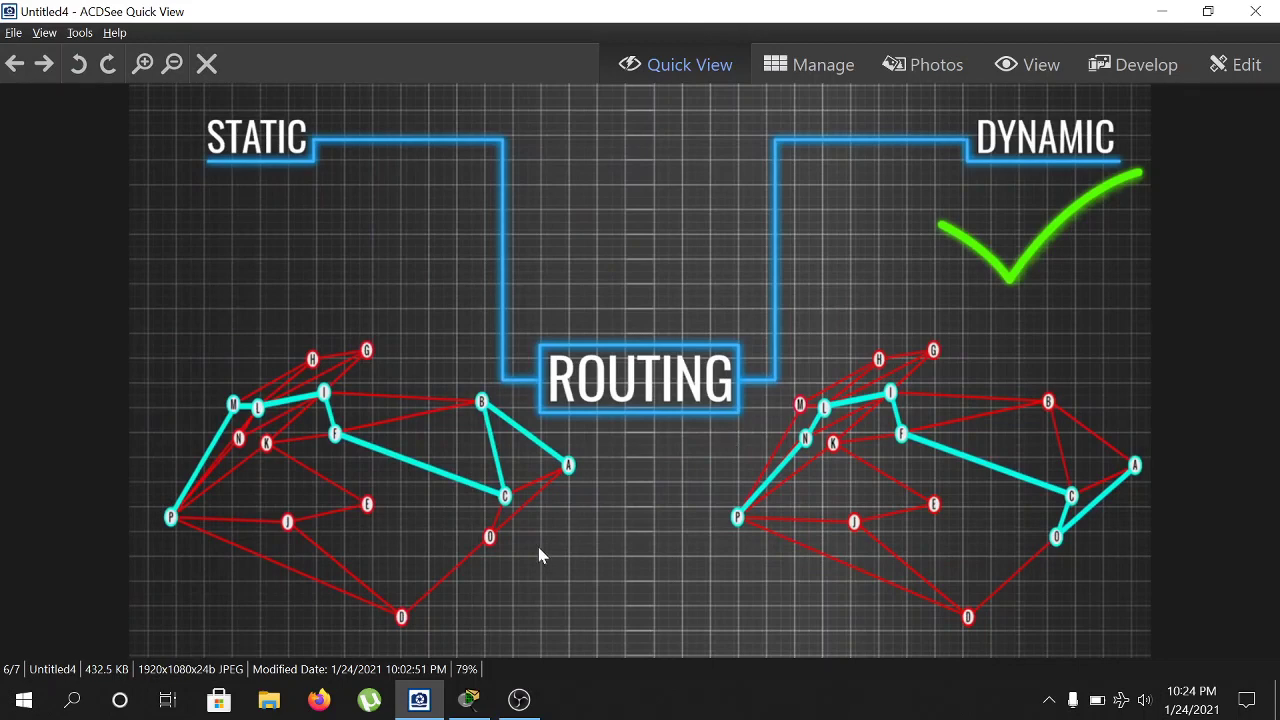
{"action": "left_click", "coordinate": [465, 705]}
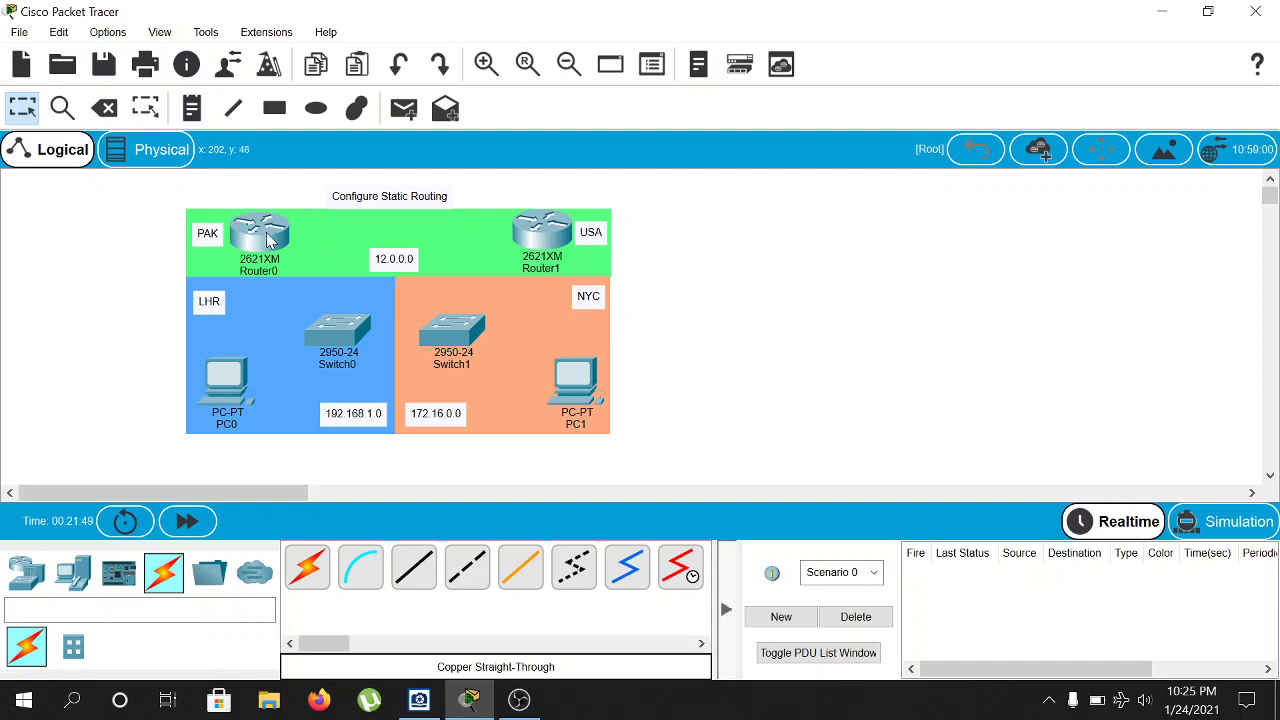
{"action": "mouse_move", "coordinate": [255, 242]}
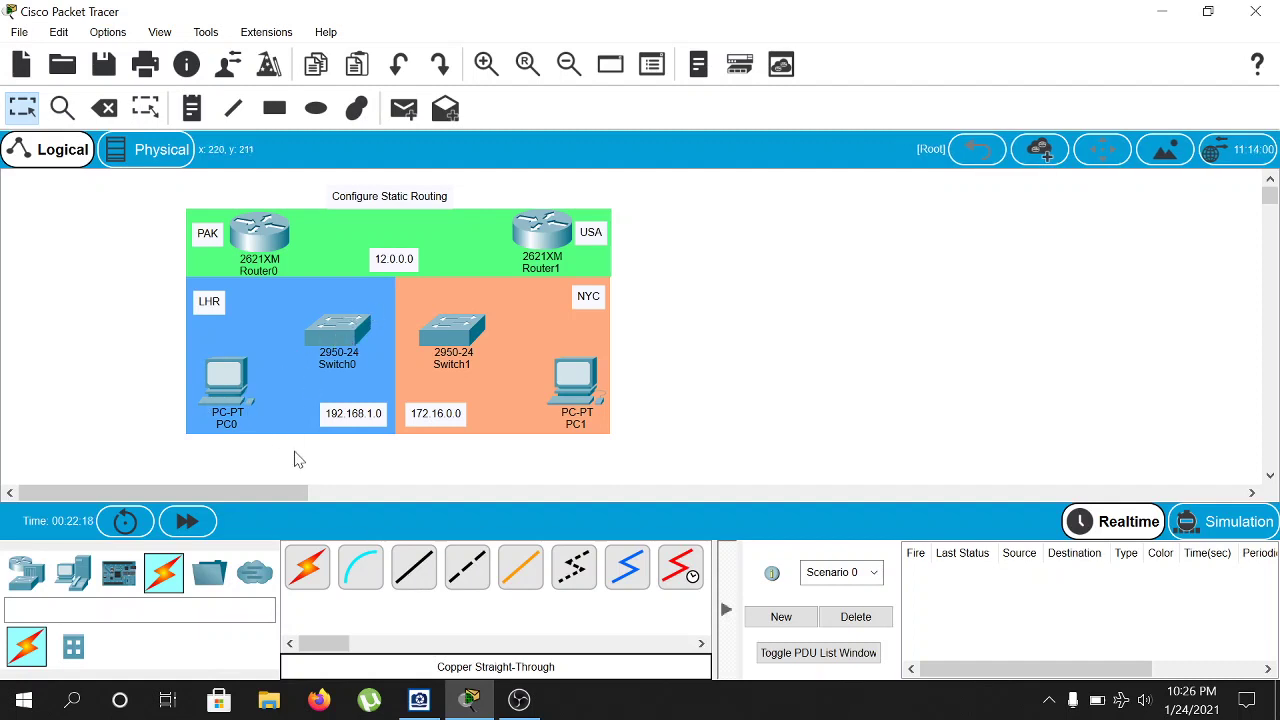
Connect PC0's FastEthernet0 port to Switch0's FastEthernet0/2 port with a copper straight-through cable.
{"action": "left_click", "coordinate": [405, 565]}
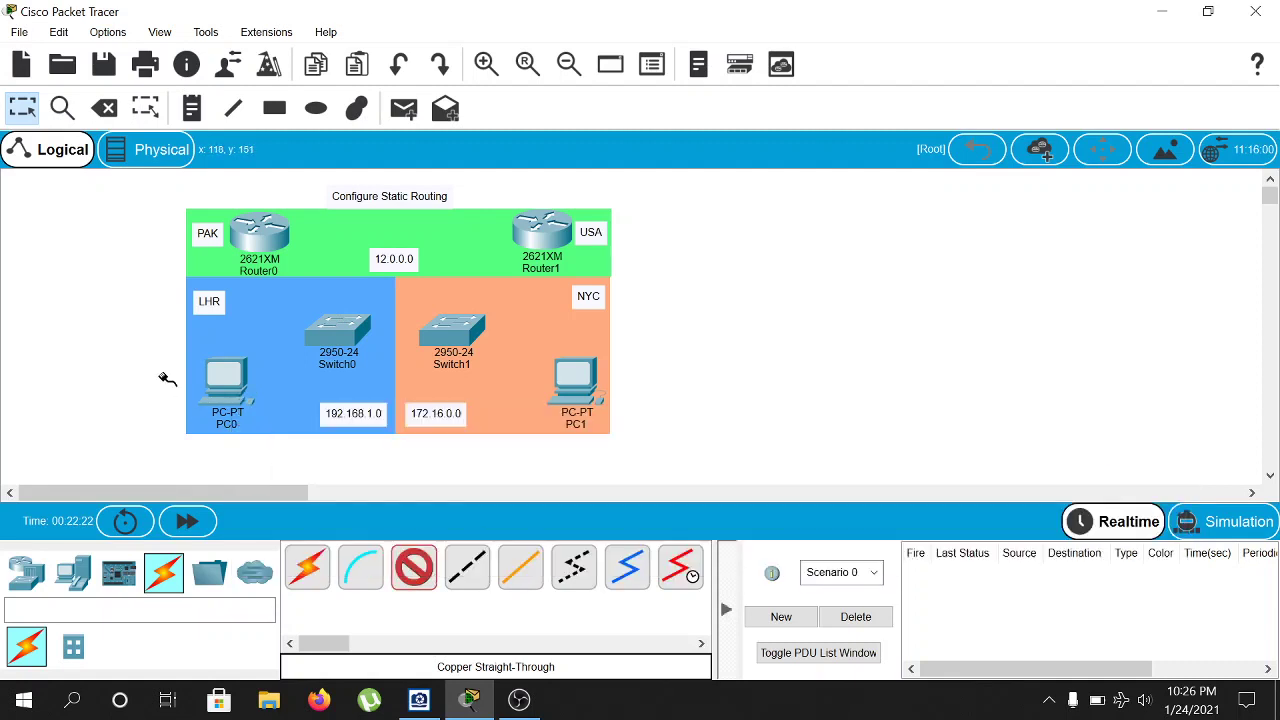
{"action": "left_click", "coordinate": [232, 385]}
{"action": "left_click", "coordinate": [318, 457]}
{"action": "left_click", "coordinate": [340, 324]}
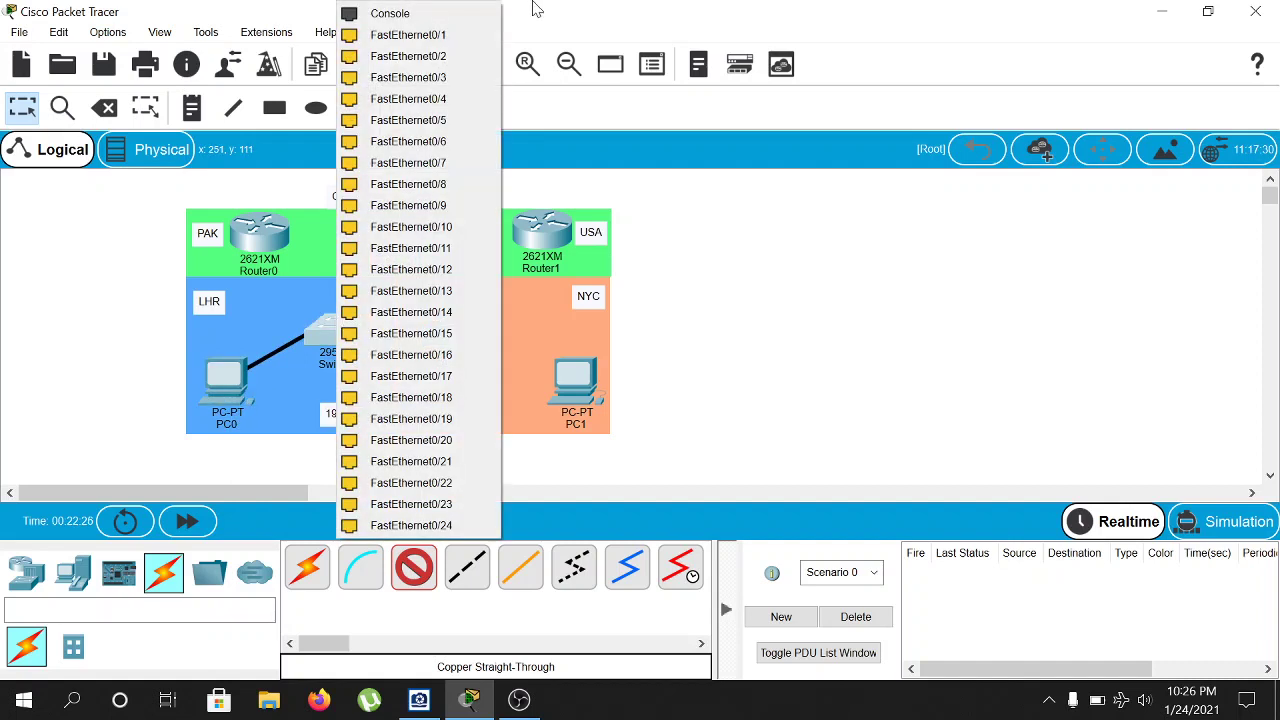
{"action": "left_click", "coordinate": [478, 58]}
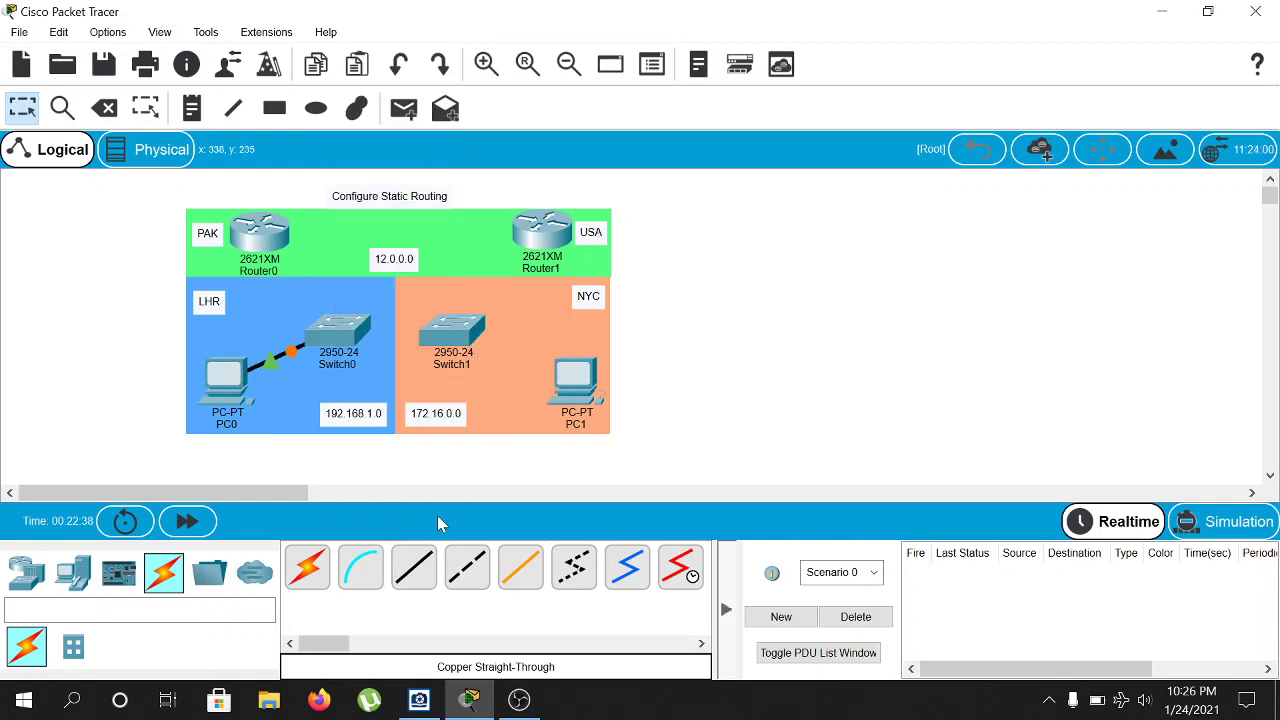
Connect PC1's FastEthernet0 port to Switch1's FastEthernet0/2 port with a copper straight-through cable.
{"action": "left_click", "coordinate": [420, 572]}
{"action": "left_click", "coordinate": [575, 390]}
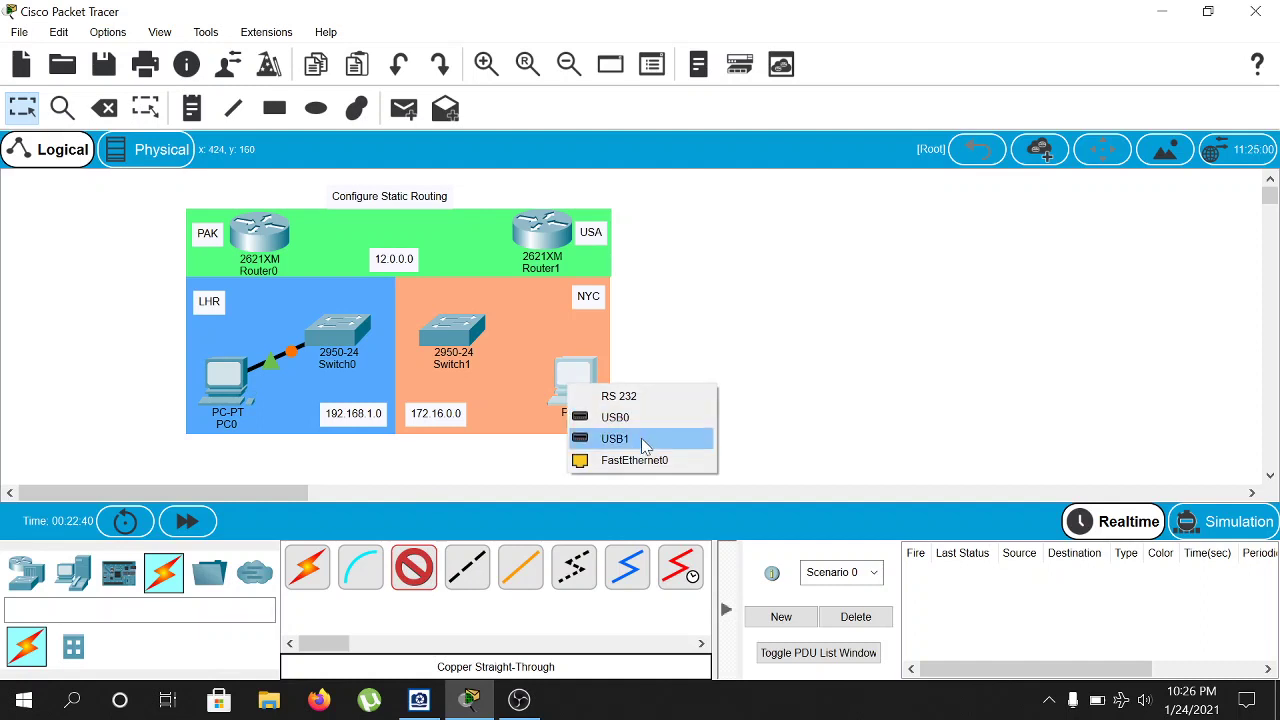
{"action": "left_click", "coordinate": [644, 460]}
{"action": "left_click", "coordinate": [462, 336]}
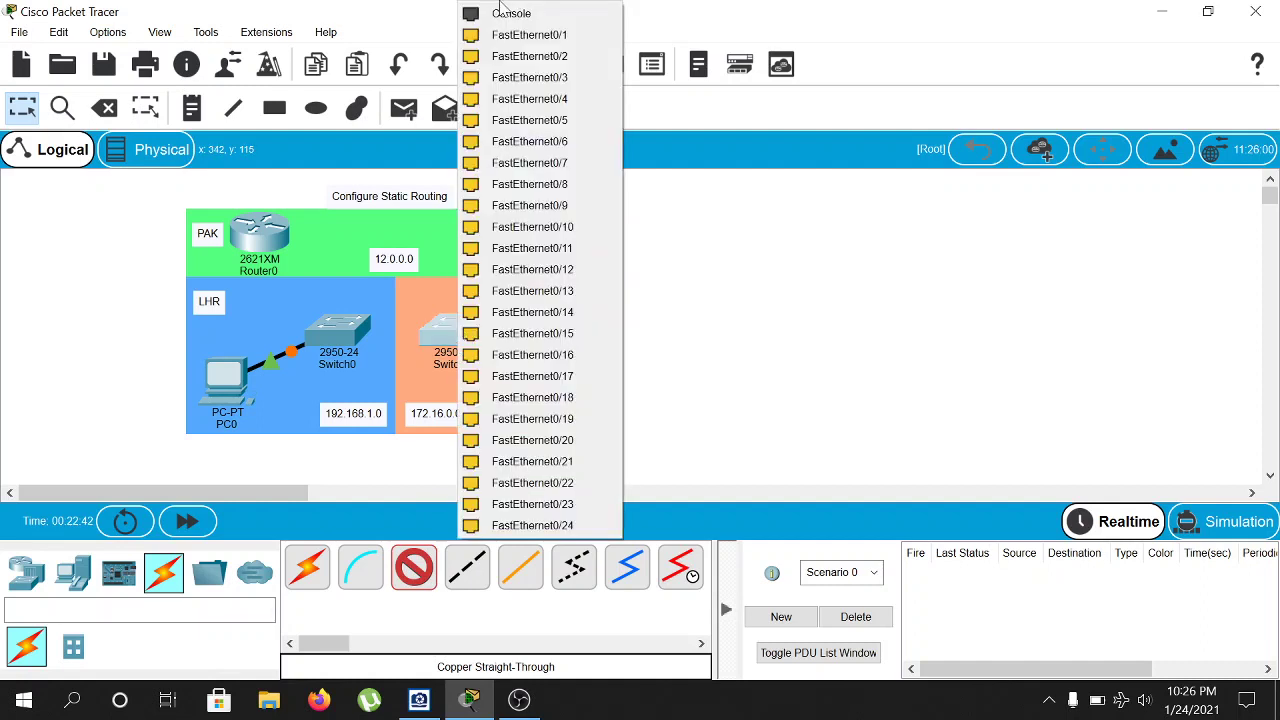
{"action": "left_click", "coordinate": [530, 60]}
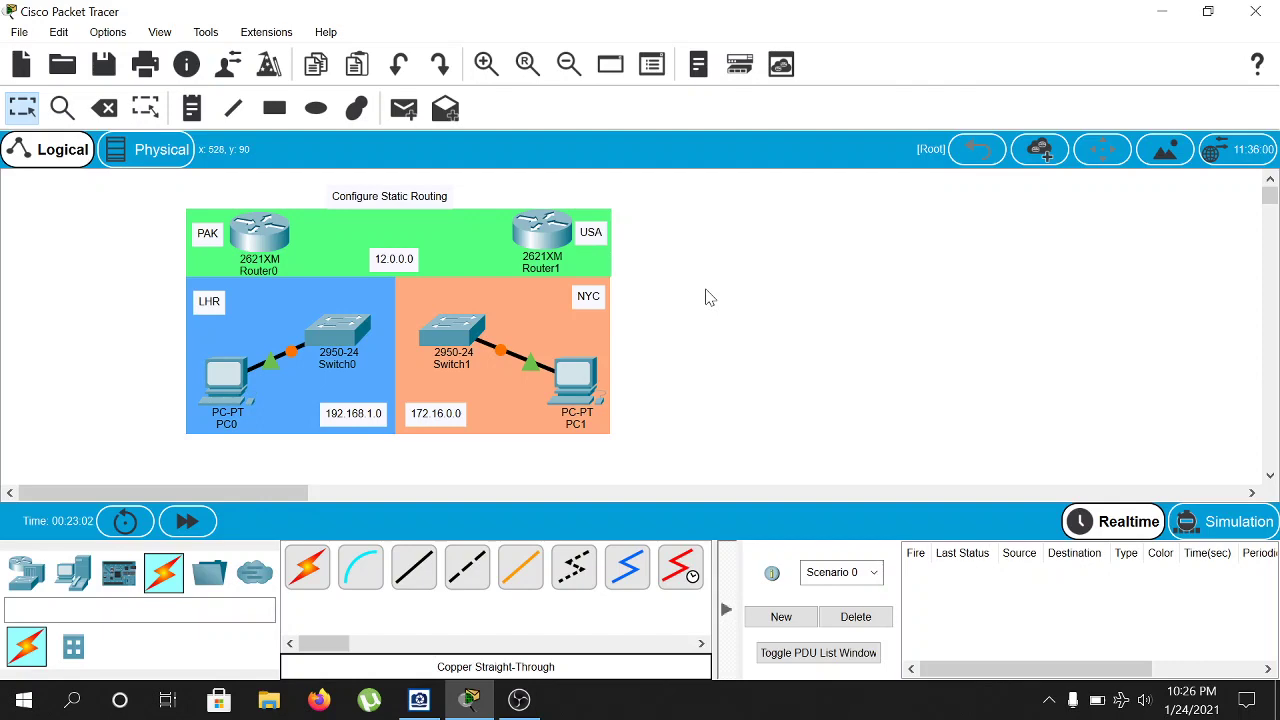
Open Router0's enlarged physical device view and examine its ports, module slots and power switch.
{"action": "left_click", "coordinate": [276, 248]}
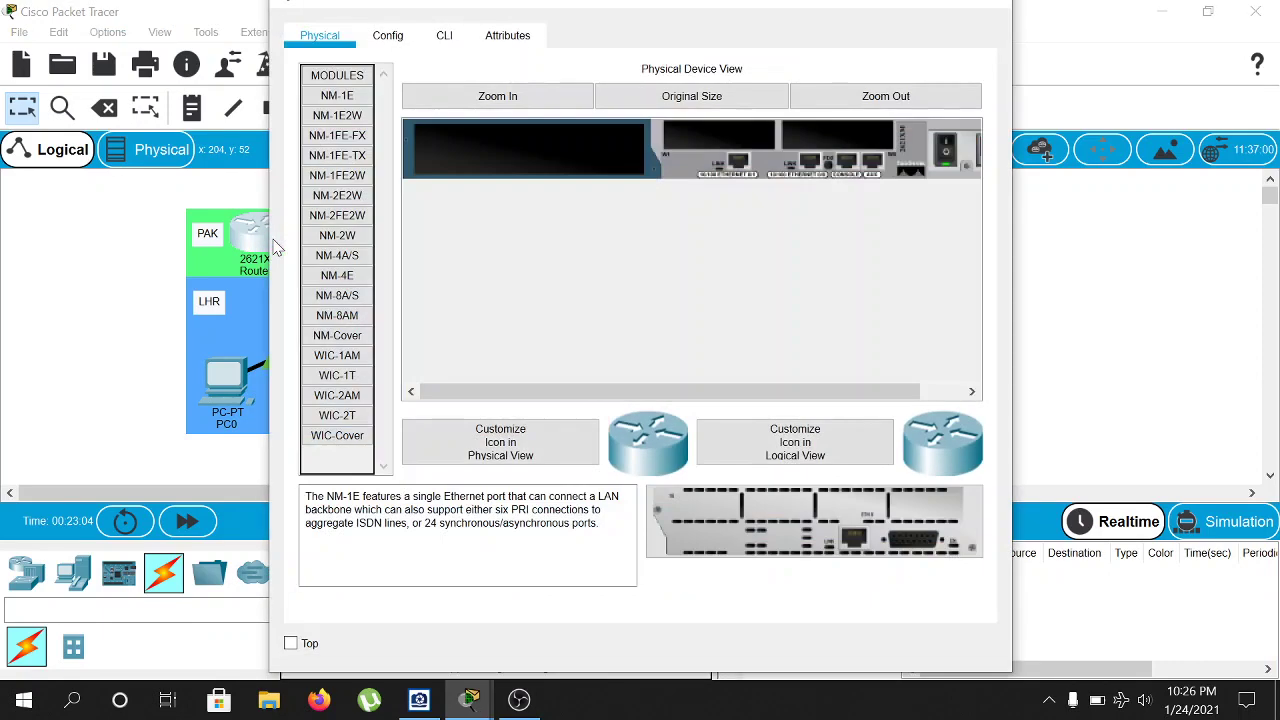
{"action": "double_click", "coordinate": [948, 6]}
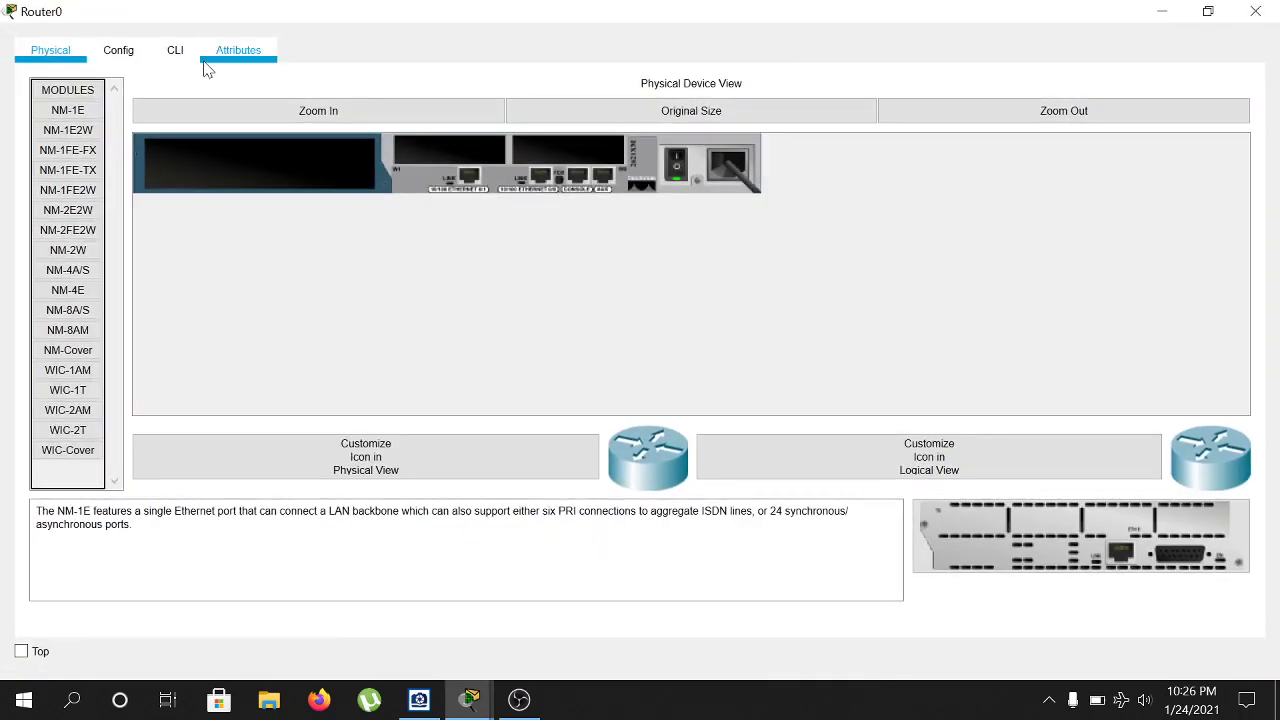
{"action": "left_click", "coordinate": [286, 112]}
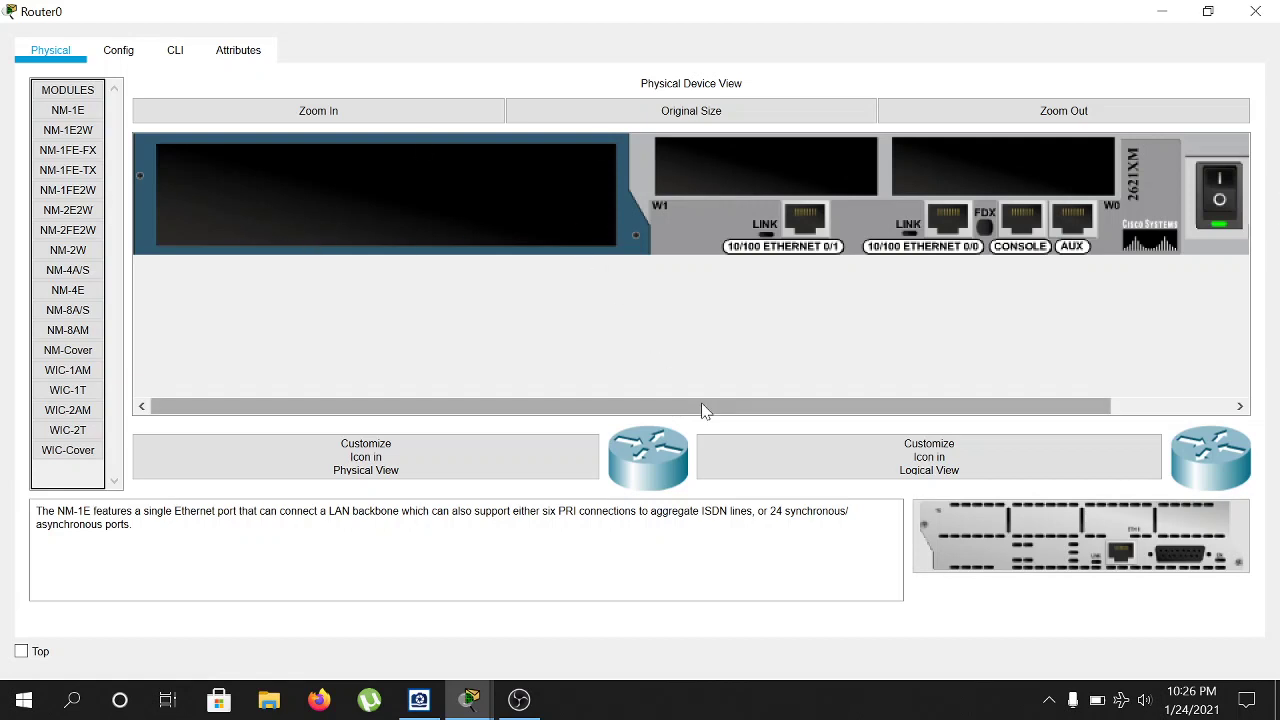
{"action": "mouse_move", "coordinate": [702, 410]}
{"action": "left_mouse_down"}
{"action": "mouse_move", "coordinate": [810, 413]}
{"action": "mouse_move", "coordinate": [686, 417]}
{"action": "left_mouse_up"}
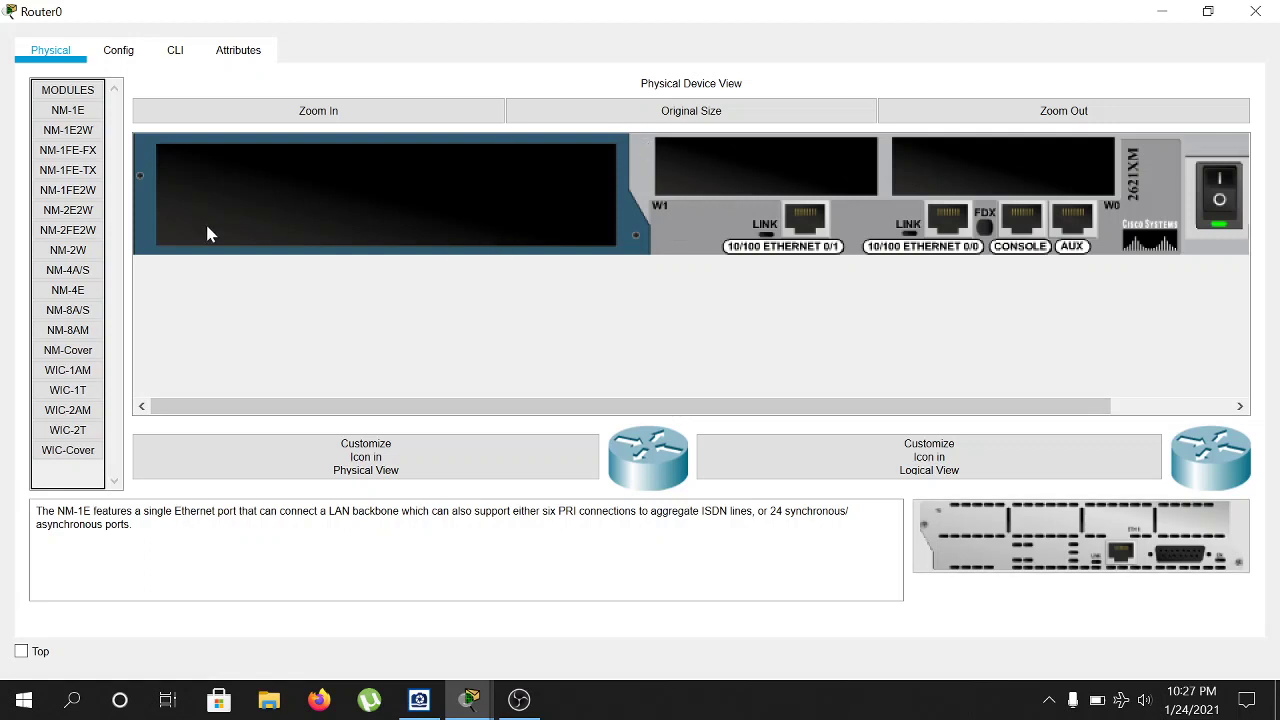
{"action": "left_click_drag", "start_coordinate": [670, 407], "coordinate": [819, 407]}
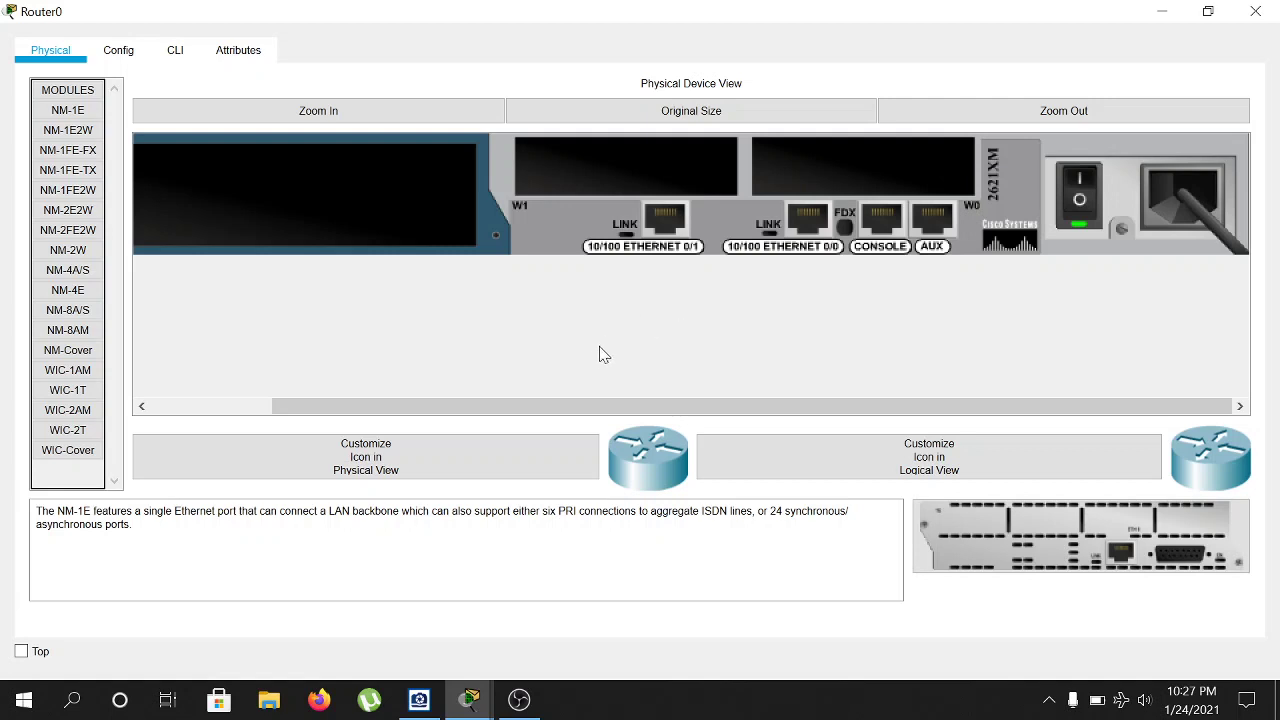
{"action": "left_click_drag", "start_coordinate": [604, 412], "coordinate": [437, 217]}
{"action": "left_click_drag", "start_coordinate": [517, 407], "coordinate": [217, 313]}
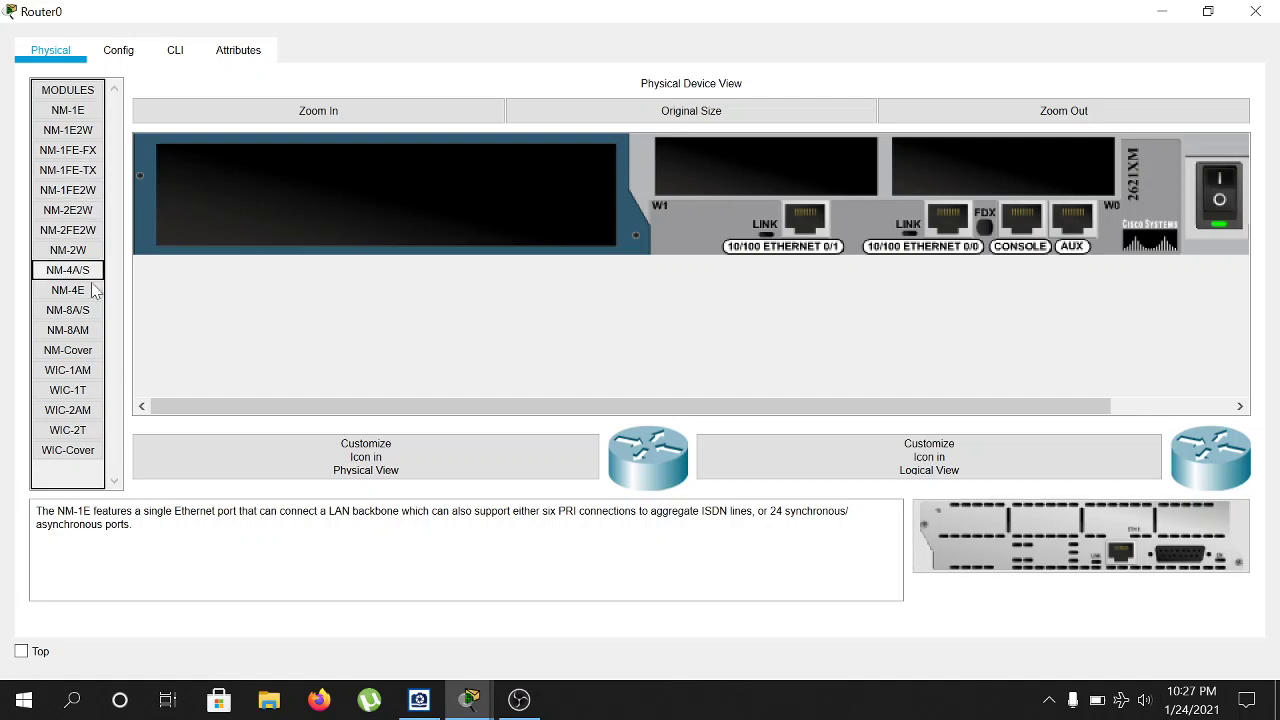
With Router0 powered off, install WIC-1T modules in its W1 and W0 slots and toggle its power on and off.
{"action": "left_click", "coordinate": [80, 397]}
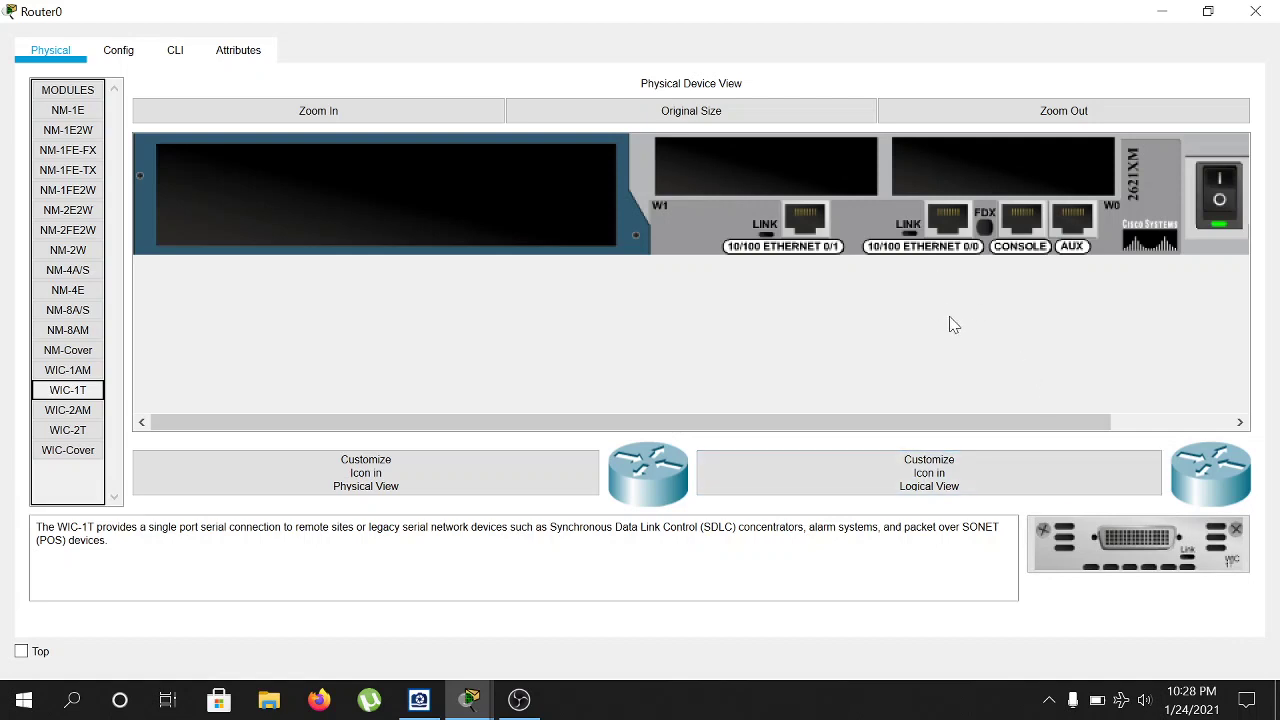
{"action": "left_click", "coordinate": [1225, 190]}
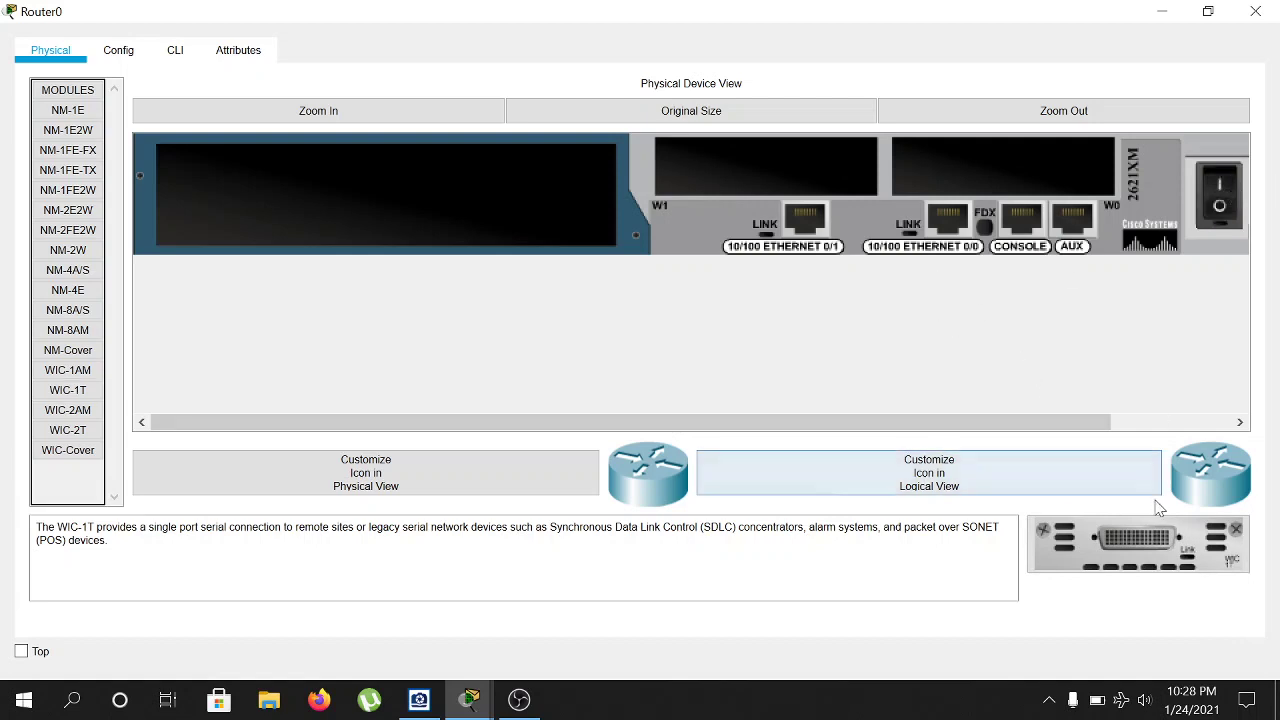
{"action": "left_click_drag", "start_coordinate": [1168, 558], "coordinate": [765, 165]}
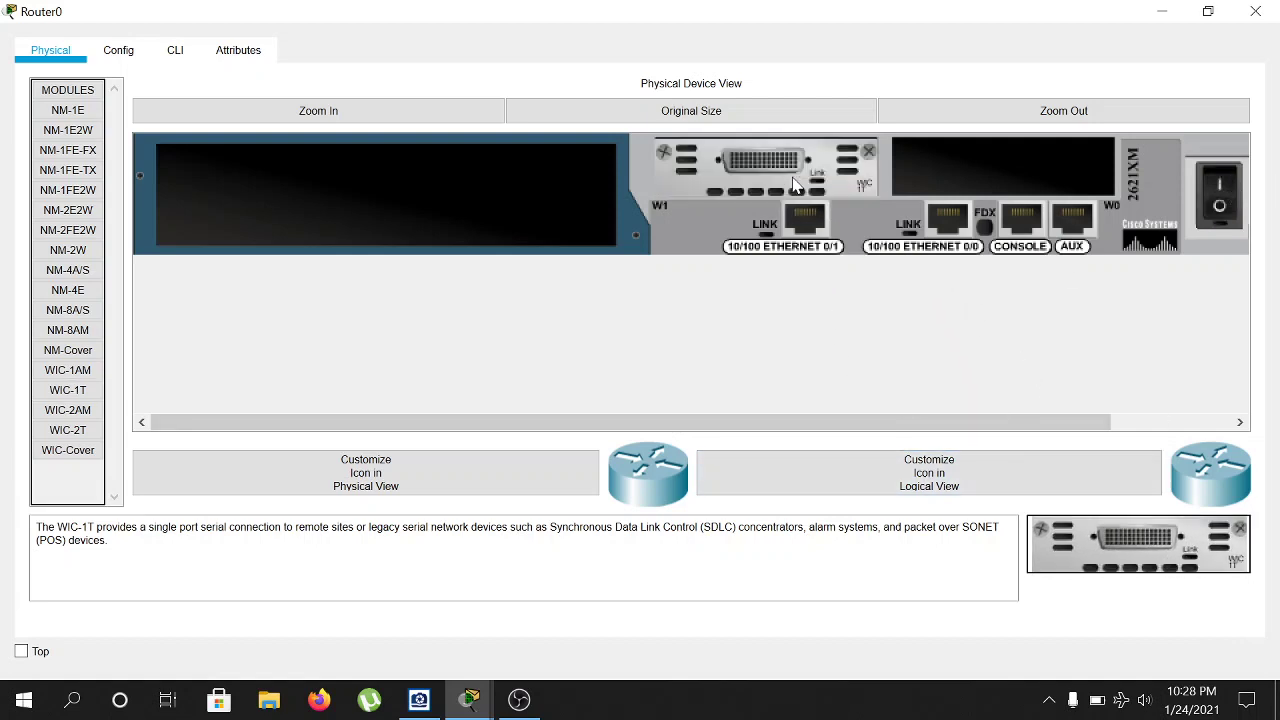
{"action": "left_click_drag", "start_coordinate": [1160, 540], "coordinate": [1015, 190]}
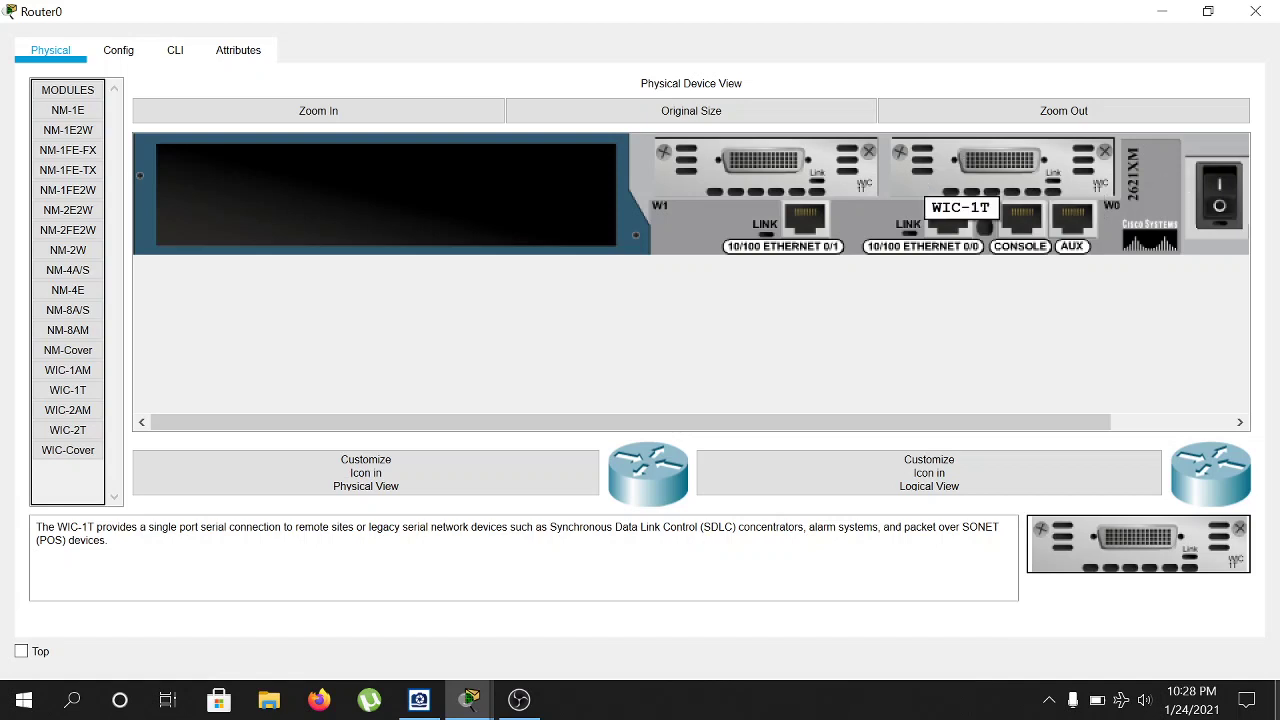
{"action": "left_click", "coordinate": [1218, 205]}
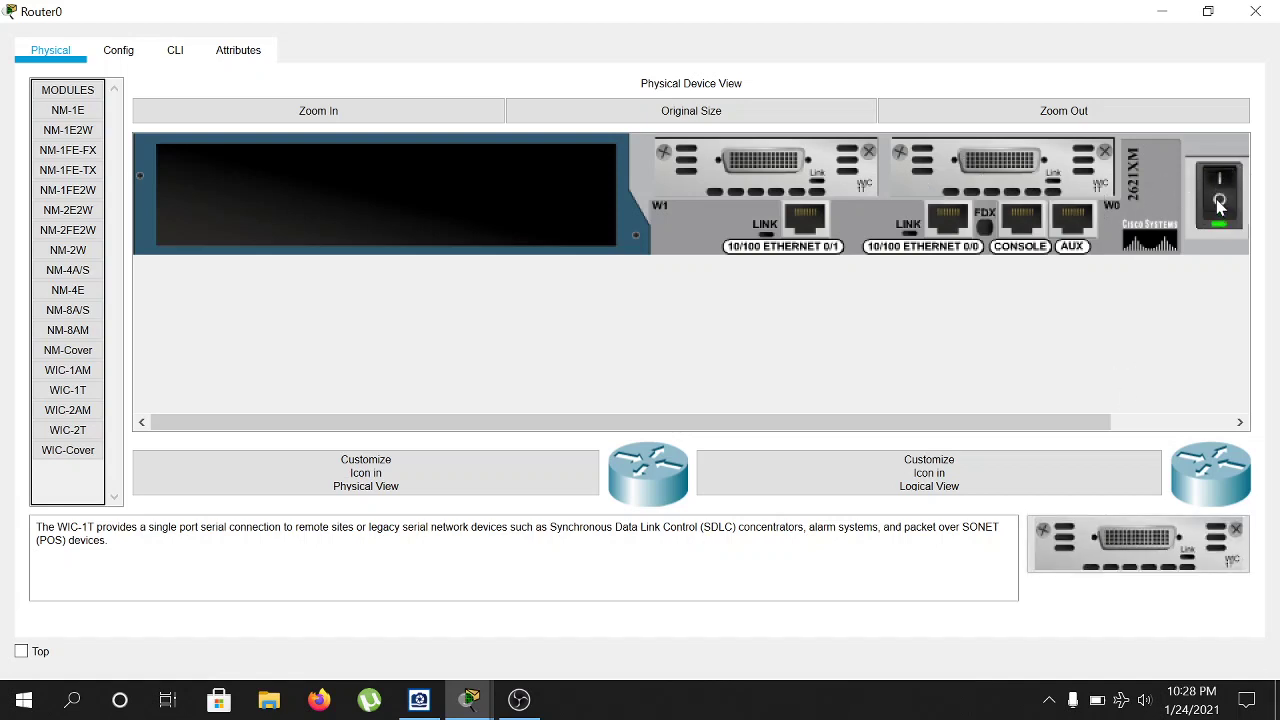
{"action": "left_click", "coordinate": [1219, 205]}
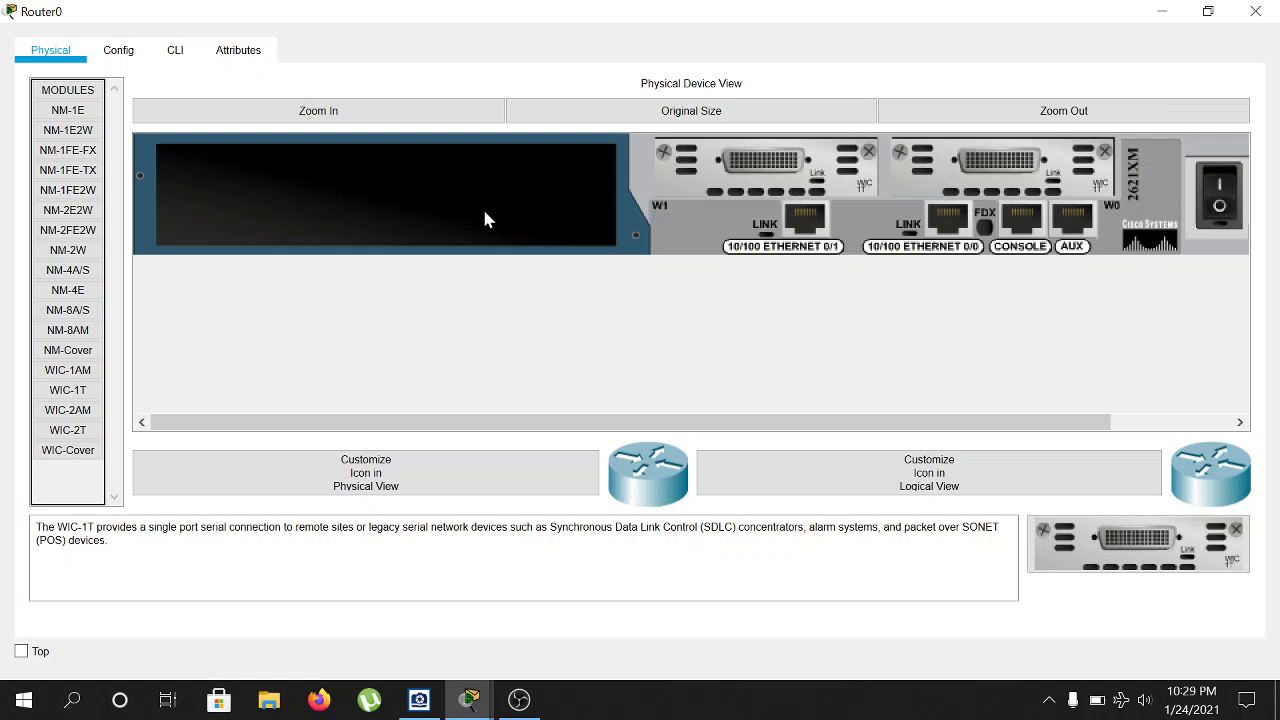
Install the NM-2FE2W module in Router0's large empty slot and remove both of its WIC covers.
{"action": "left_click", "coordinate": [76, 238]}
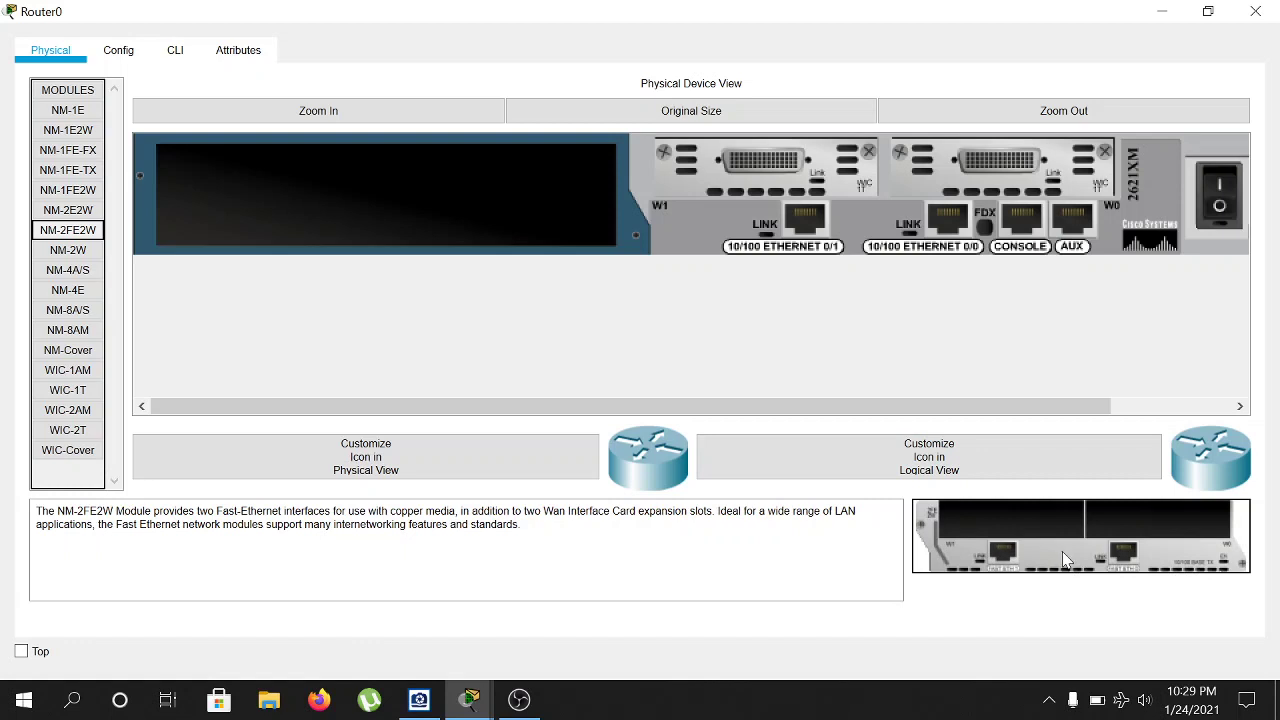
{"action": "left_click_drag", "start_coordinate": [1062, 551], "coordinate": [420, 213]}
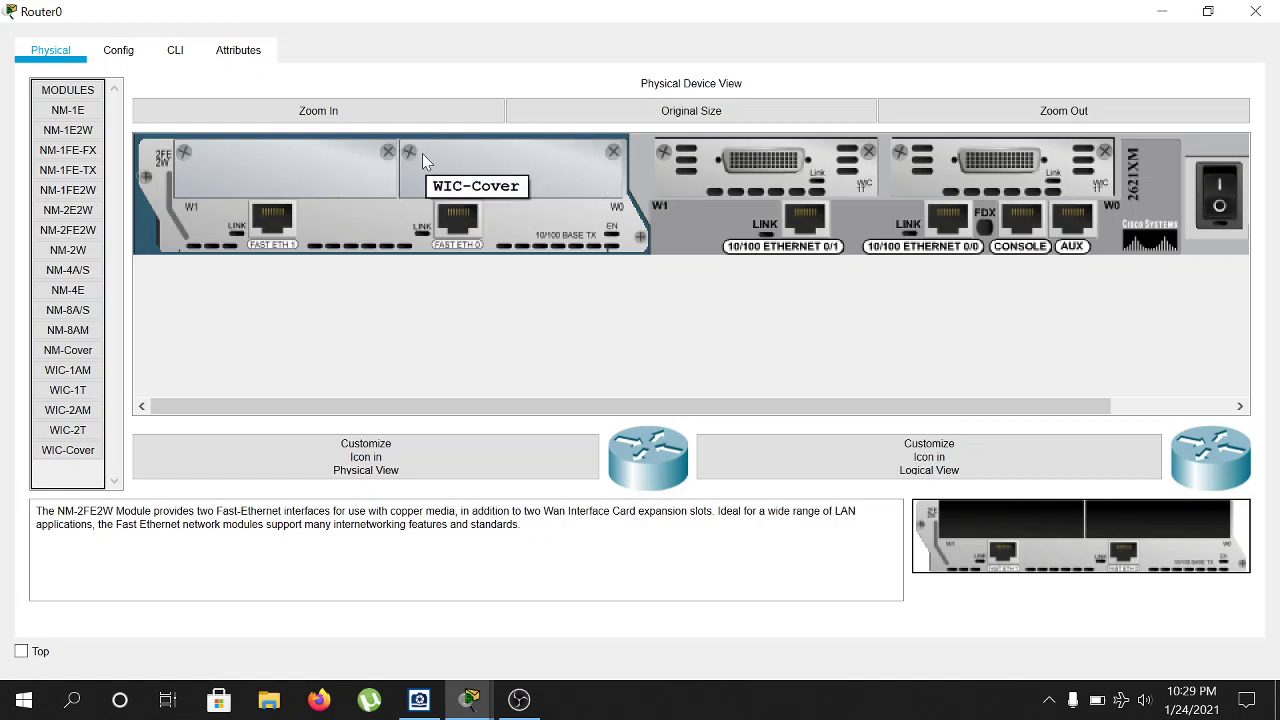
{"action": "left_click_drag", "start_coordinate": [474, 156], "coordinate": [1030, 516]}
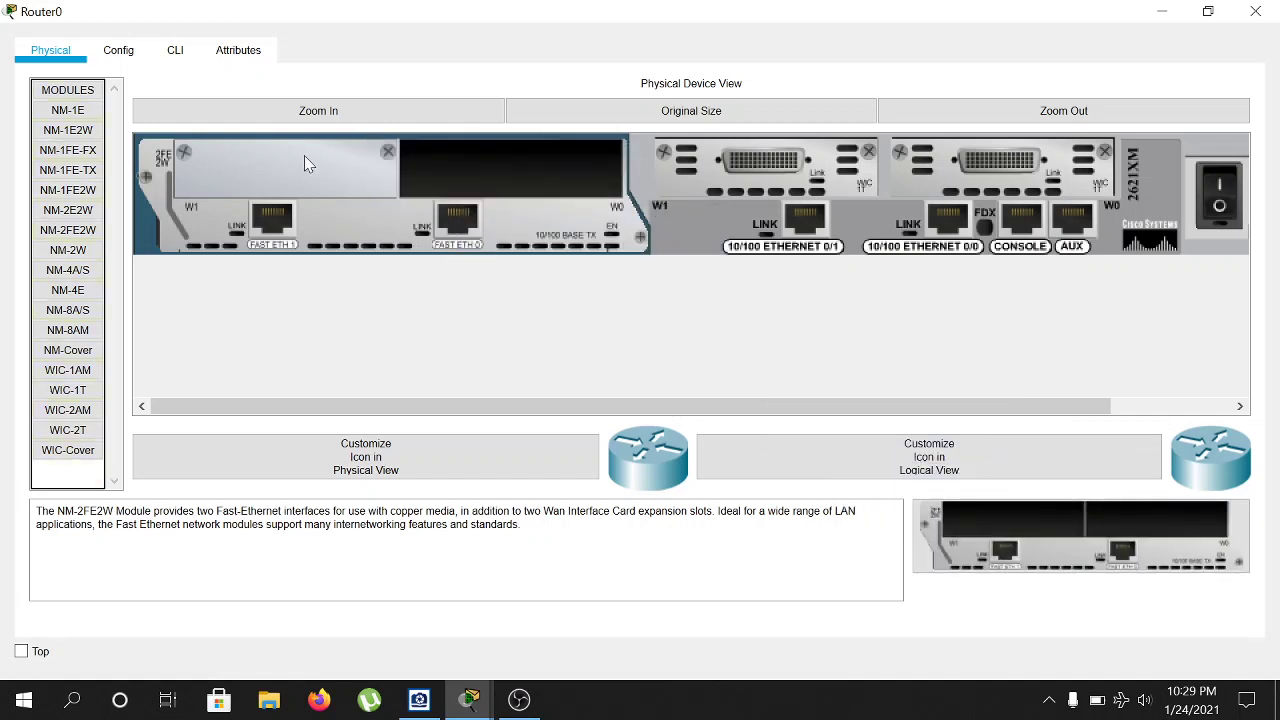
{"action": "left_click_drag", "start_coordinate": [304, 155], "coordinate": [1094, 484]}
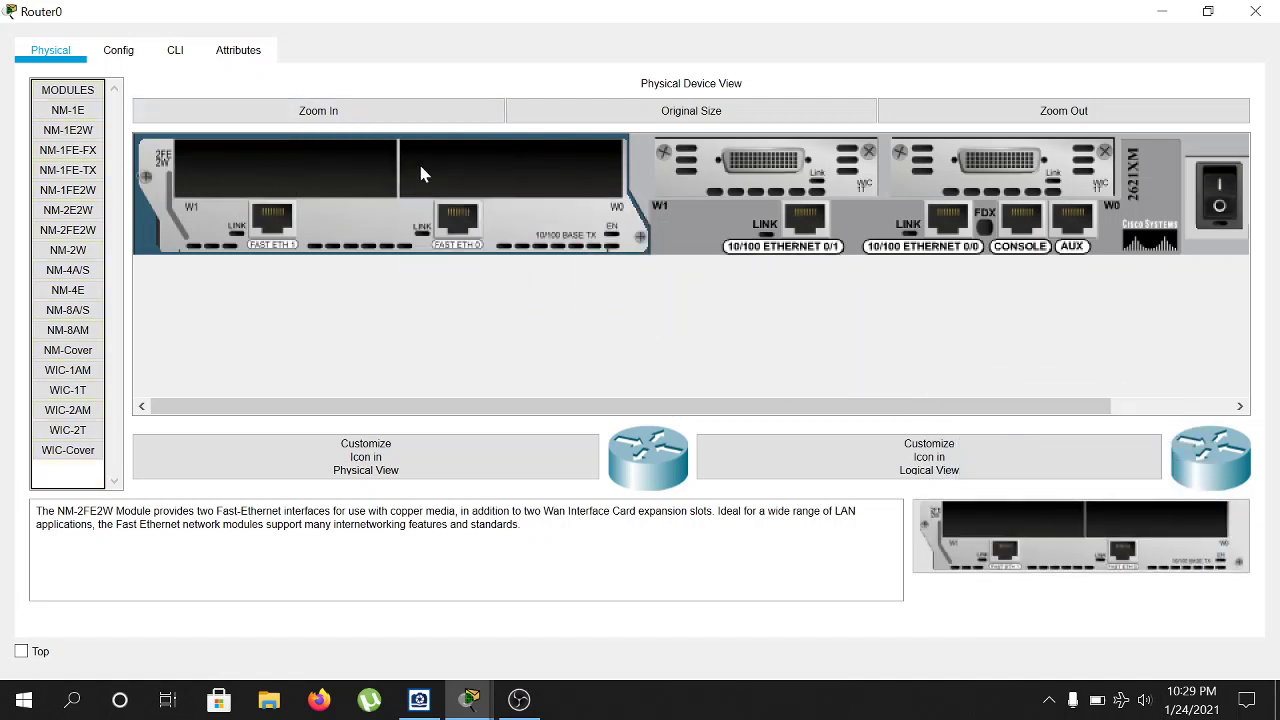
Fit WIC-1T modules into both slots of the NM-2FE2W module, and remove the whole NM-2FE2W module from Router0.
{"action": "left_click", "coordinate": [67, 389]}
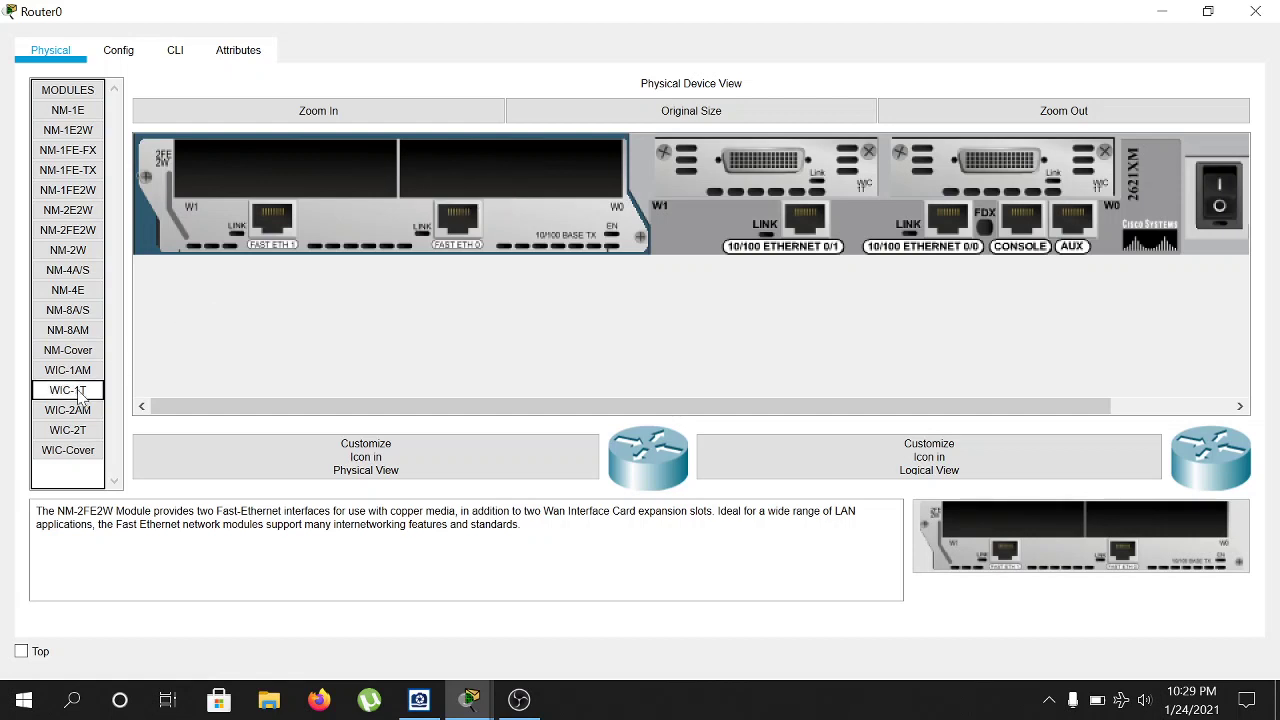
{"action": "left_click_drag", "start_coordinate": [1137, 540], "coordinate": [290, 170]}
{"action": "left_click_drag", "start_coordinate": [1190, 528], "coordinate": [520, 175]}
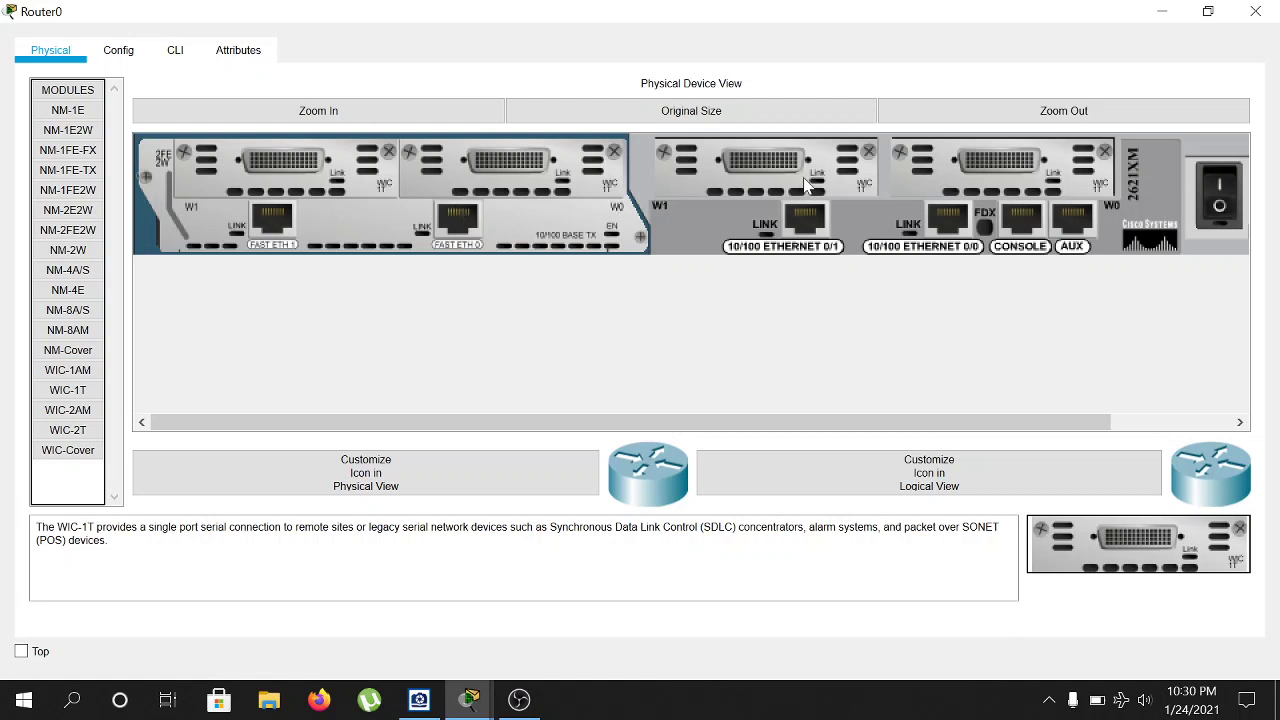
{"action": "left_click", "coordinate": [1219, 210]}
{"action": "left_click_drag", "start_coordinate": [523, 222], "coordinate": [1180, 550]}
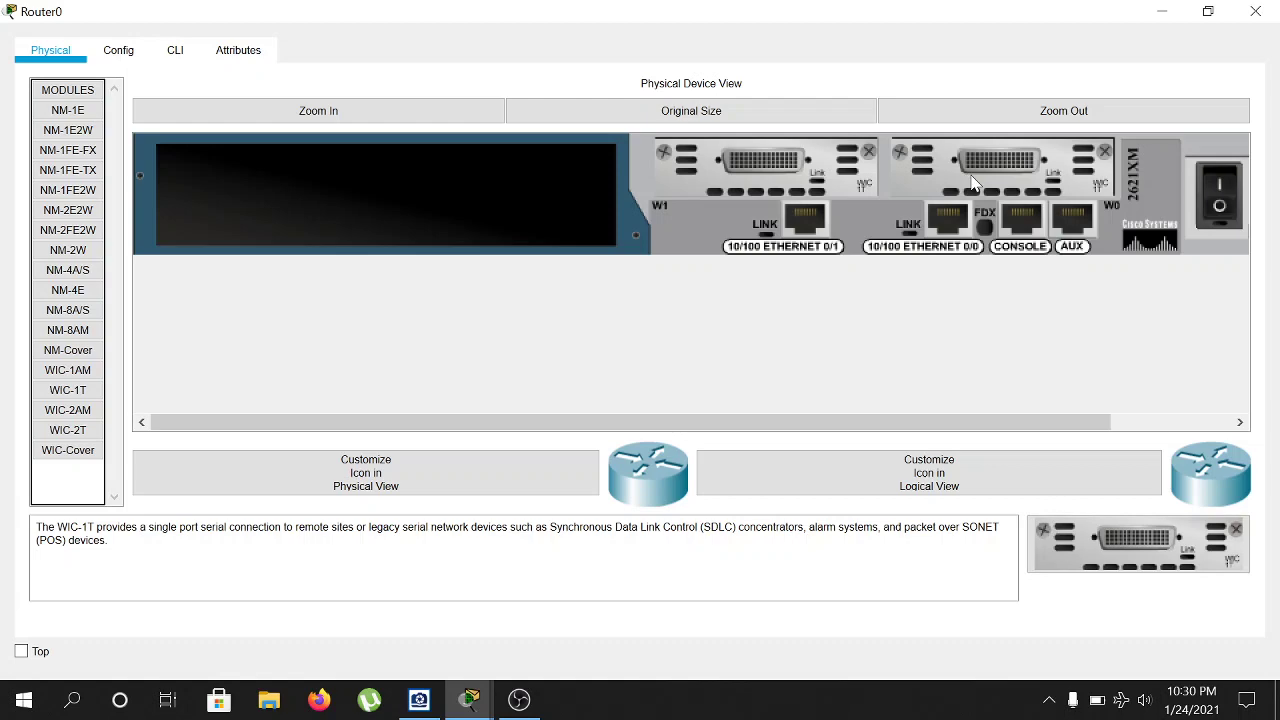
Remove the WIC-1T module from Router0's W1 slot and power the router back on.
{"action": "left_click_drag", "start_coordinate": [1145, 550], "coordinate": [1161, 527]}
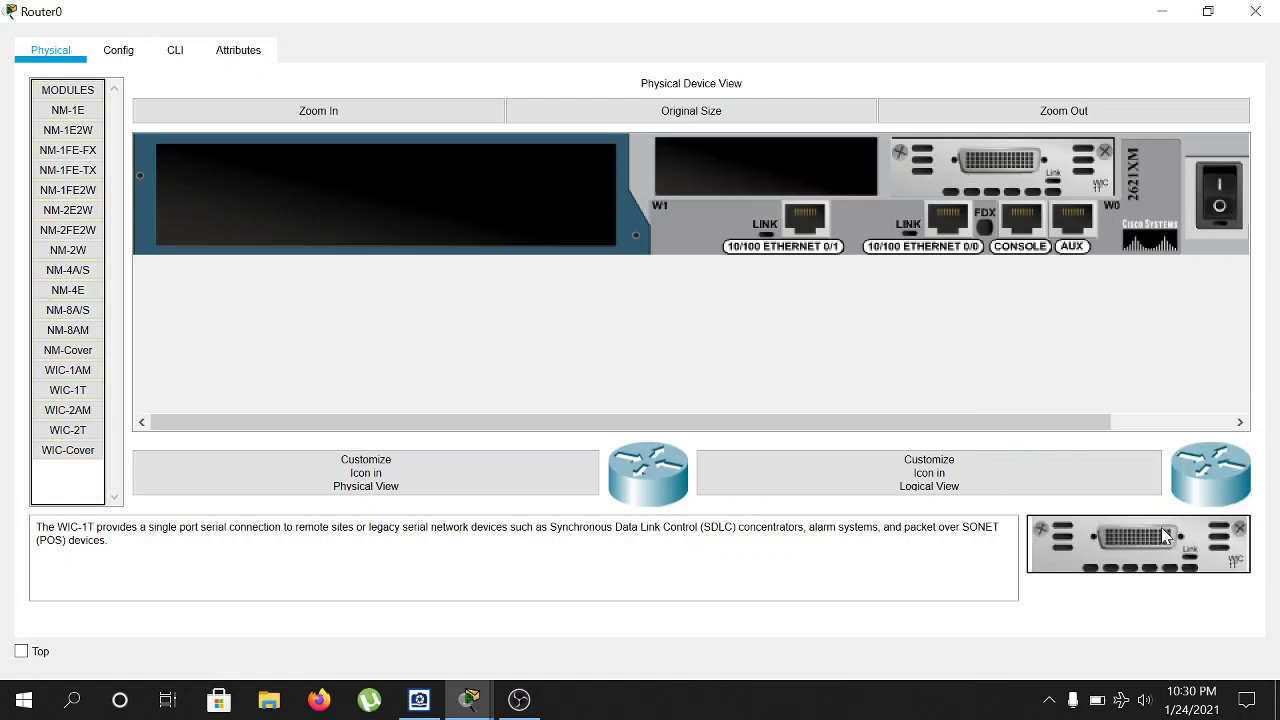
{"action": "left_click", "coordinate": [1220, 192]}
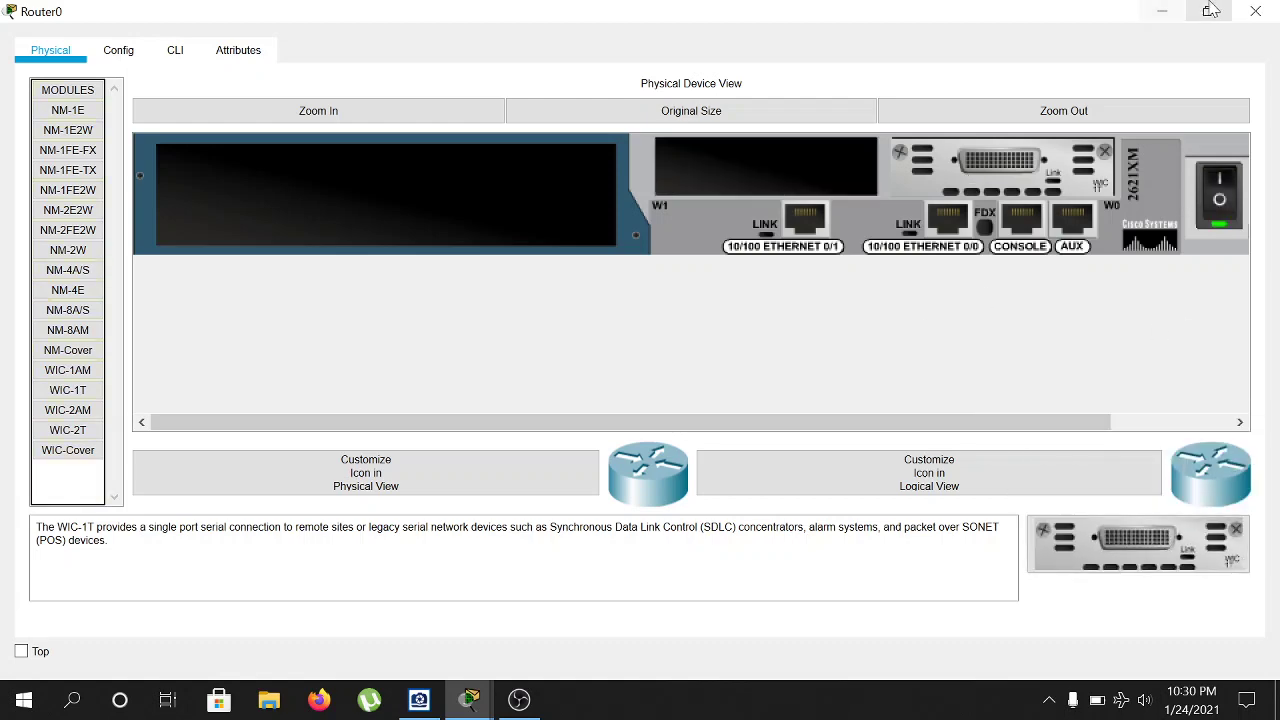
{"action": "left_click", "coordinate": [1255, 11]}
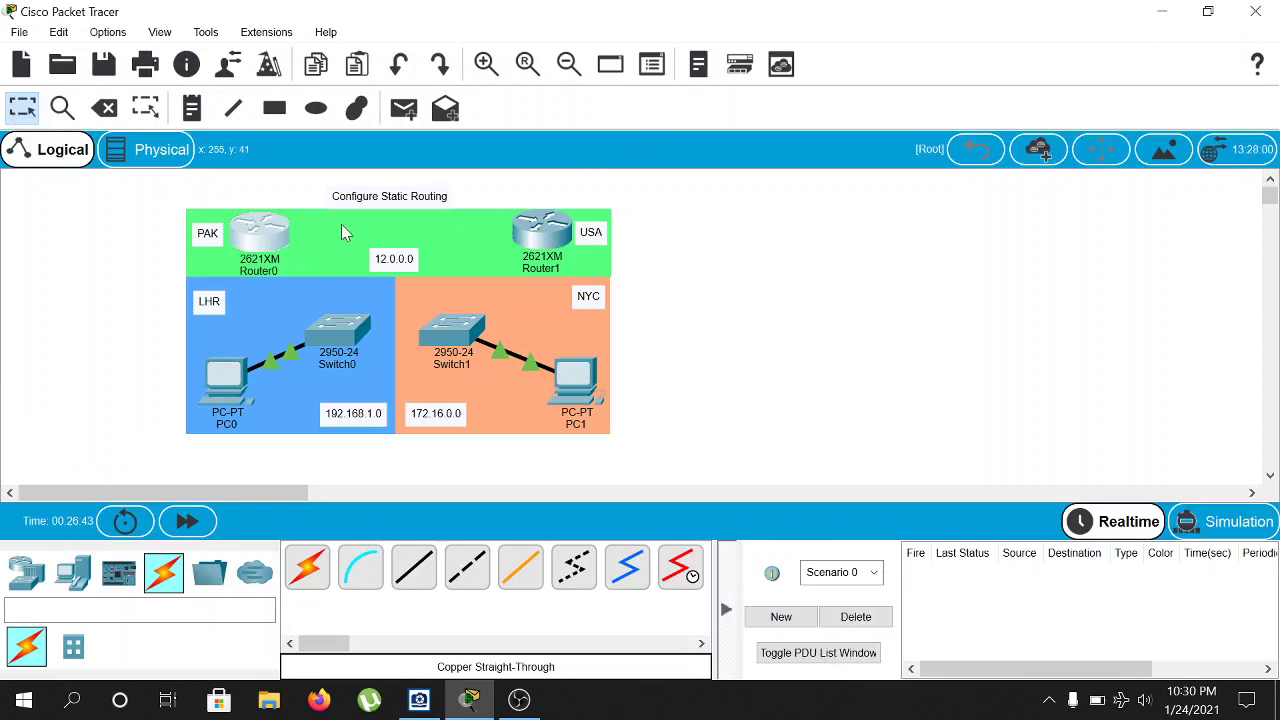
{"action": "mouse_move", "coordinate": [280, 243]}
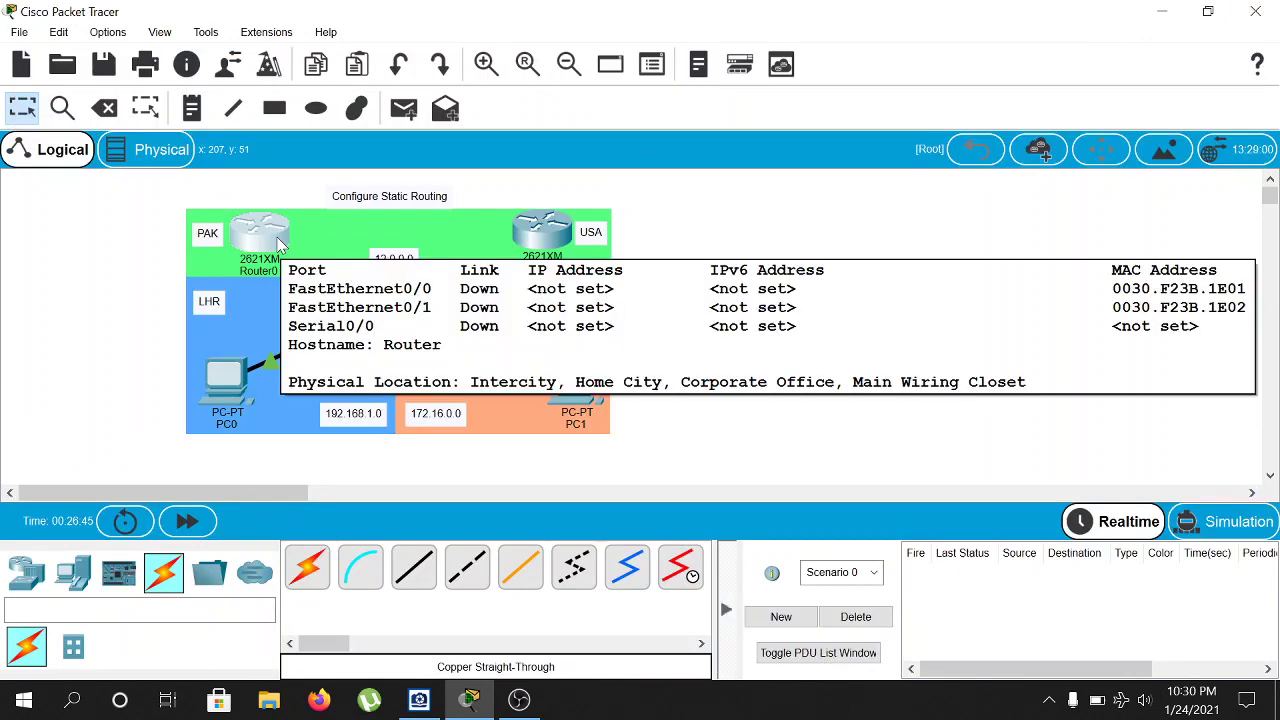
Power off Router1, install a WIC-1T module in its W0 slot, and power it back on.
{"action": "left_click", "coordinate": [542, 245]}
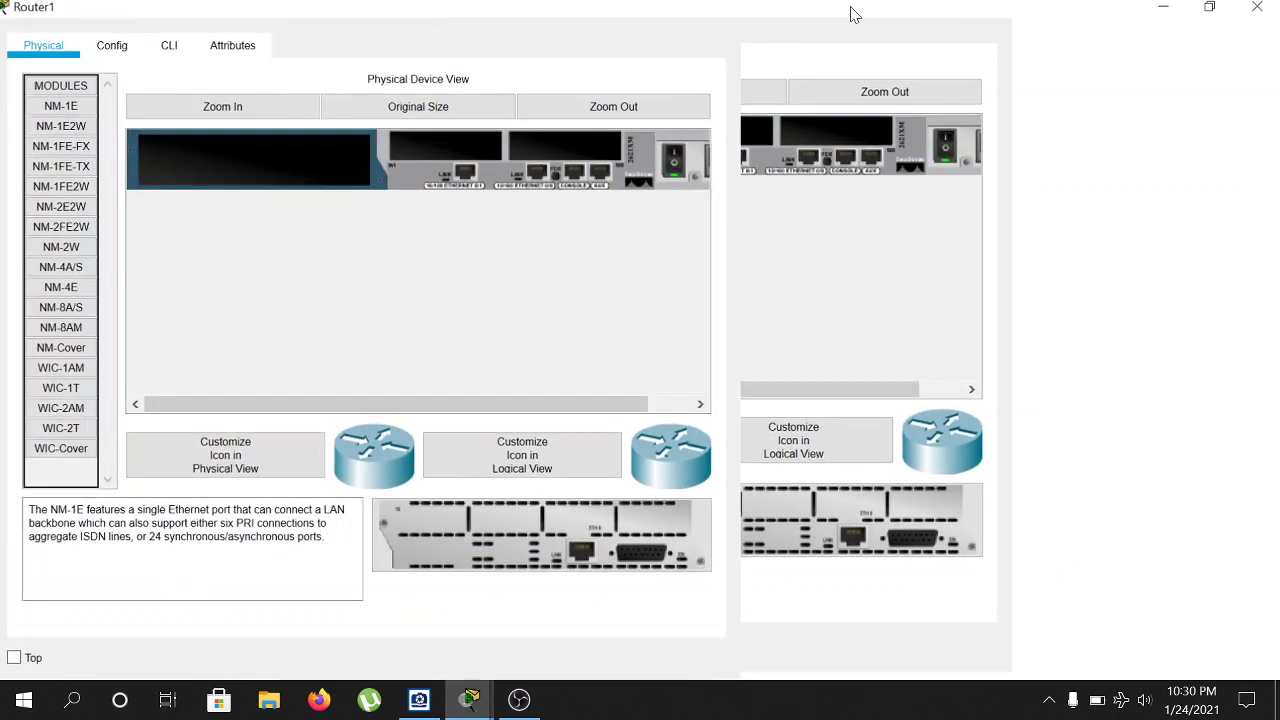
{"action": "double_click", "coordinate": [935, 8]}
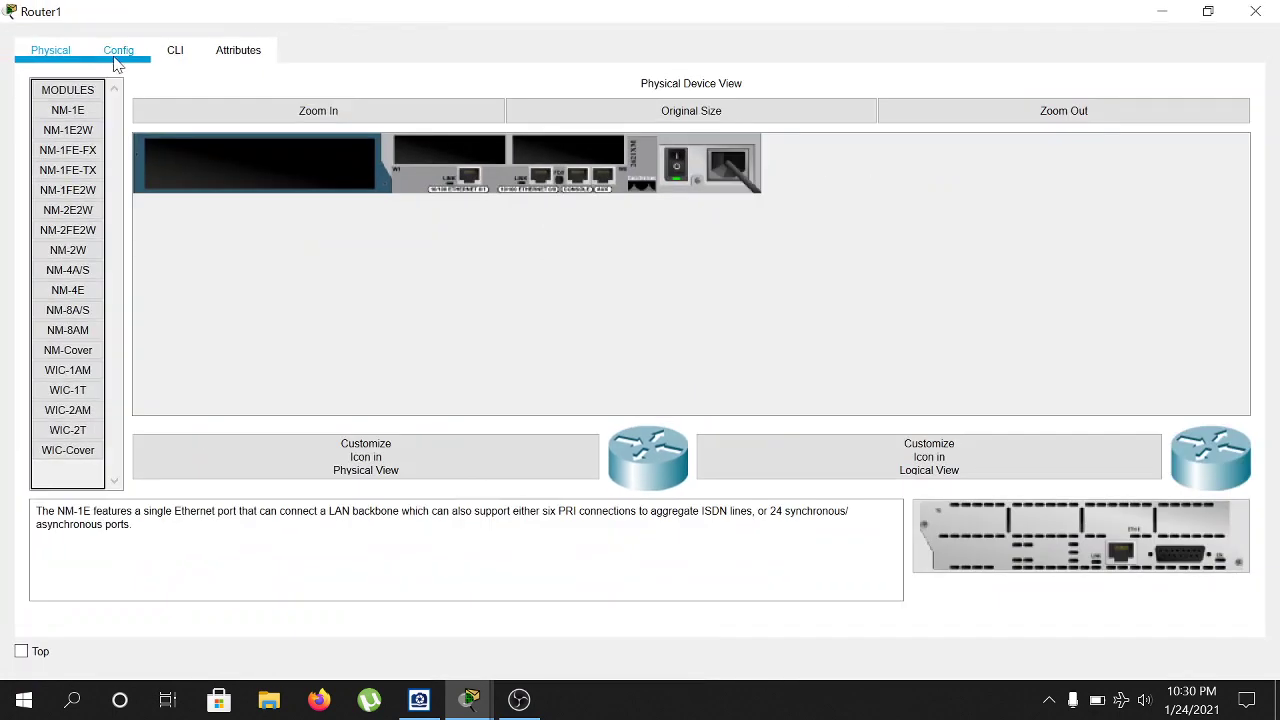
{"action": "left_click", "coordinate": [258, 114]}
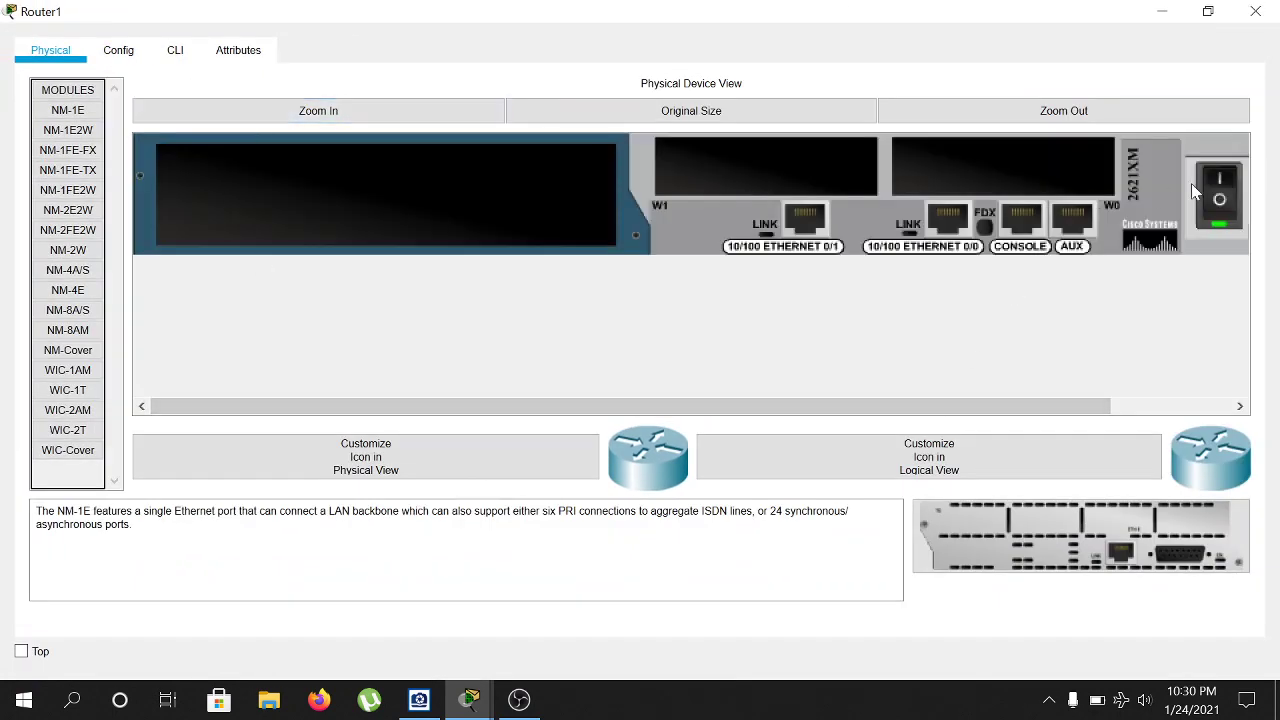
{"action": "left_click", "coordinate": [1222, 195]}
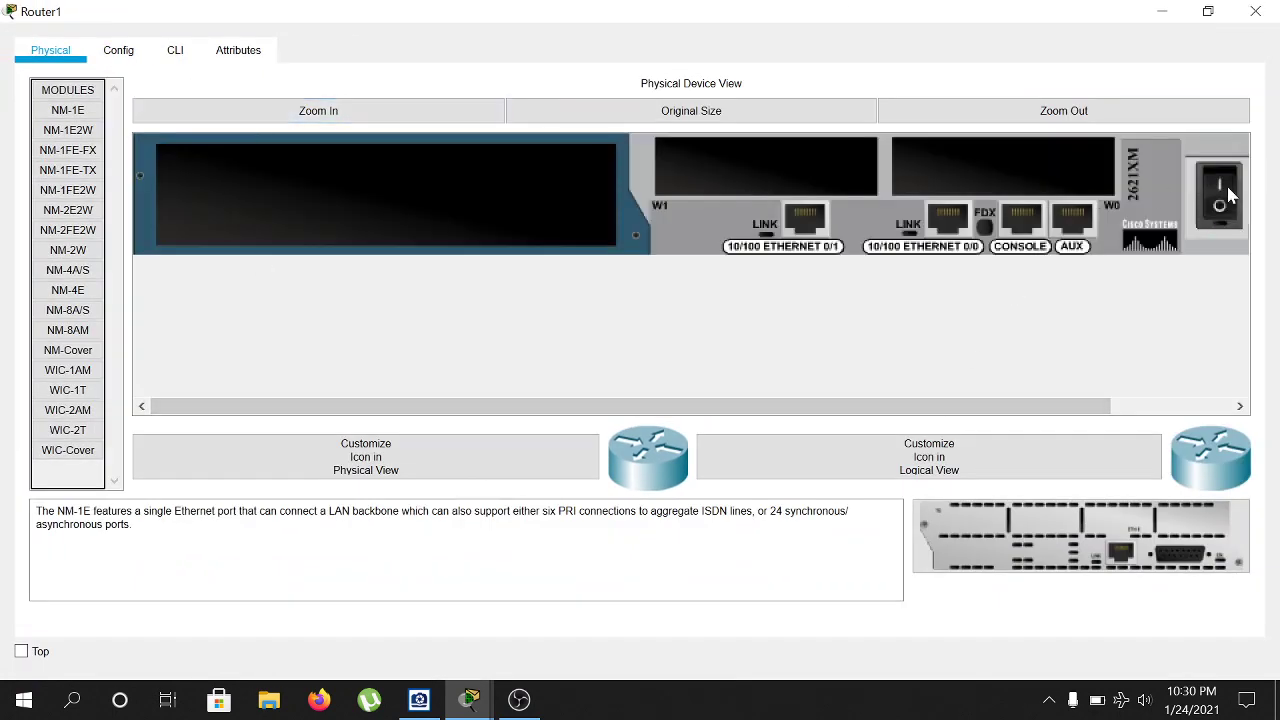
{"action": "left_click", "coordinate": [84, 393]}
{"action": "left_click_drag", "start_coordinate": [1090, 535], "coordinate": [1000, 165]}
{"action": "left_click", "coordinate": [1220, 190]}
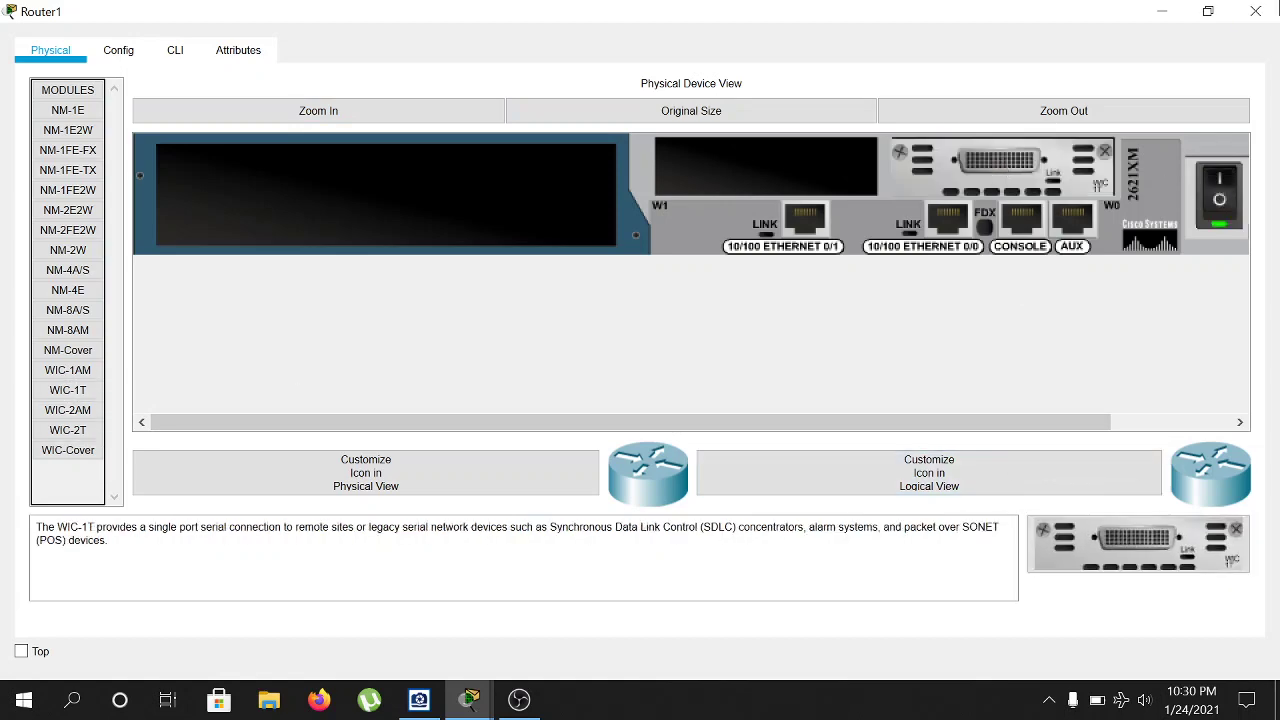
{"action": "left_click", "coordinate": [1255, 11]}
Connect Router0's Serial0/0 port to Router1's Serial0/0 port with a Serial DTE cable.
{"action": "mouse_move", "coordinate": [567, 243]}
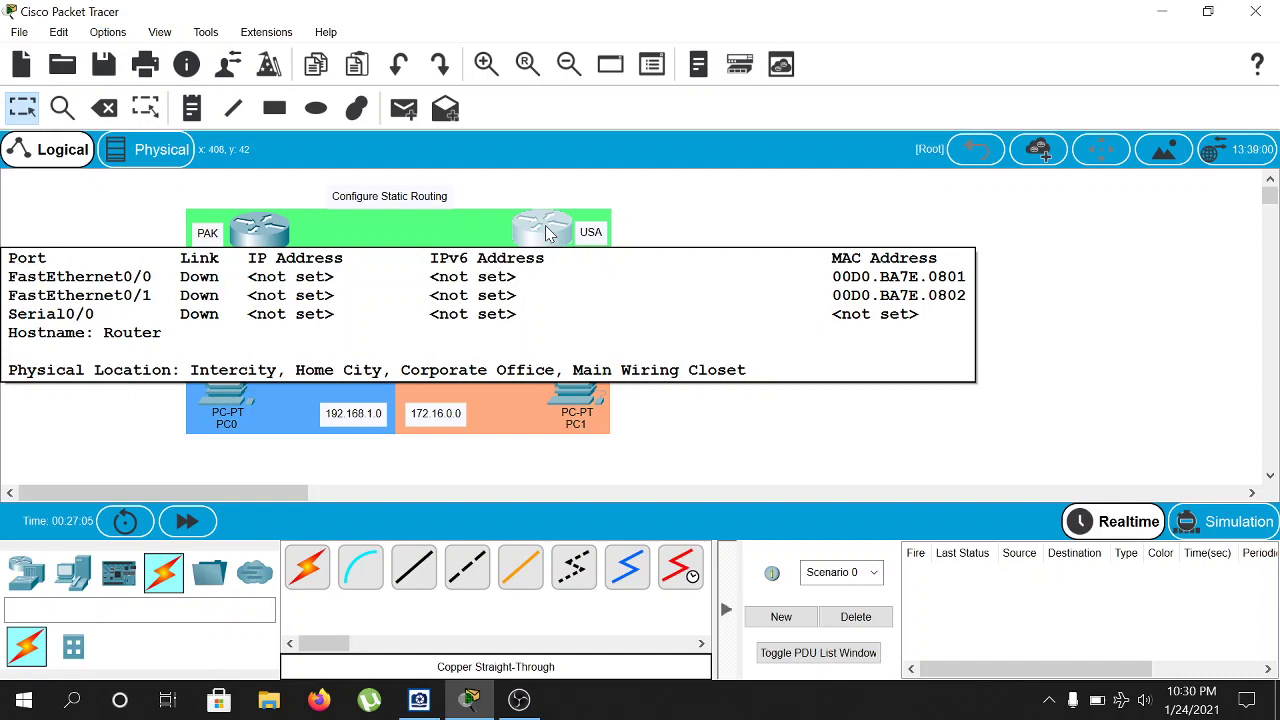
{"action": "mouse_move", "coordinate": [252, 232]}
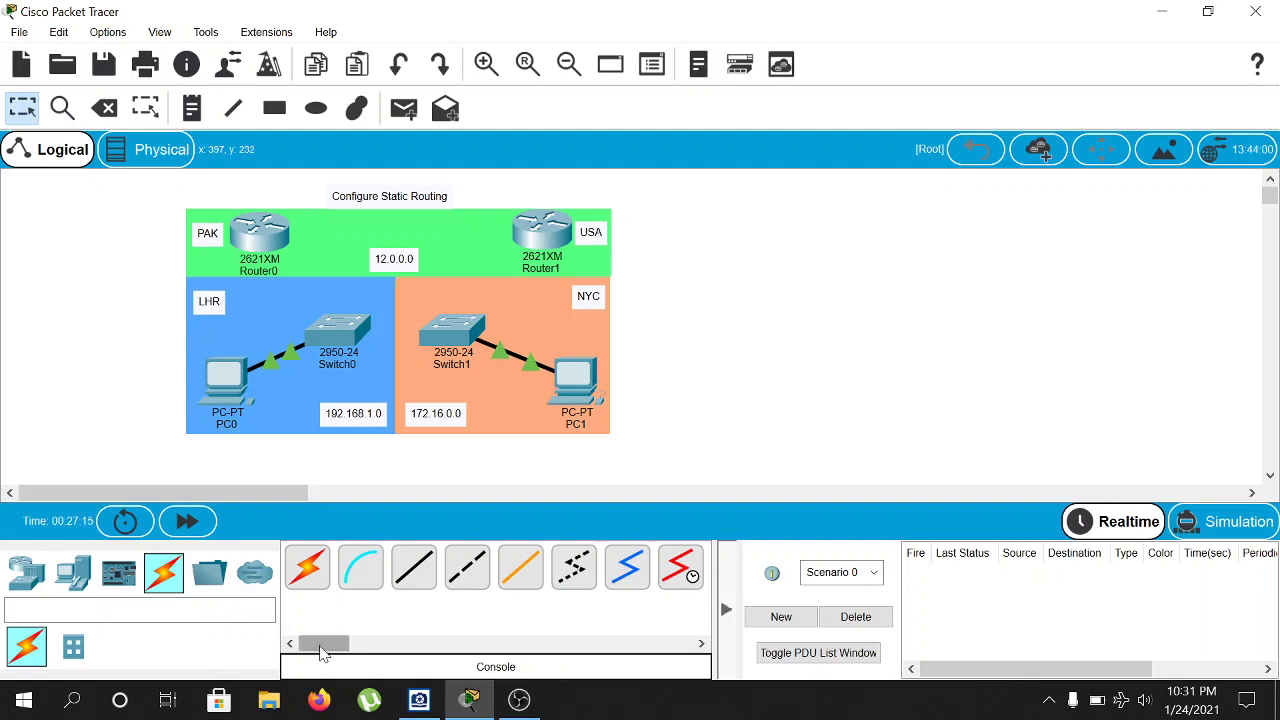
{"action": "left_click_drag", "start_coordinate": [323, 646], "coordinate": [346, 651]}
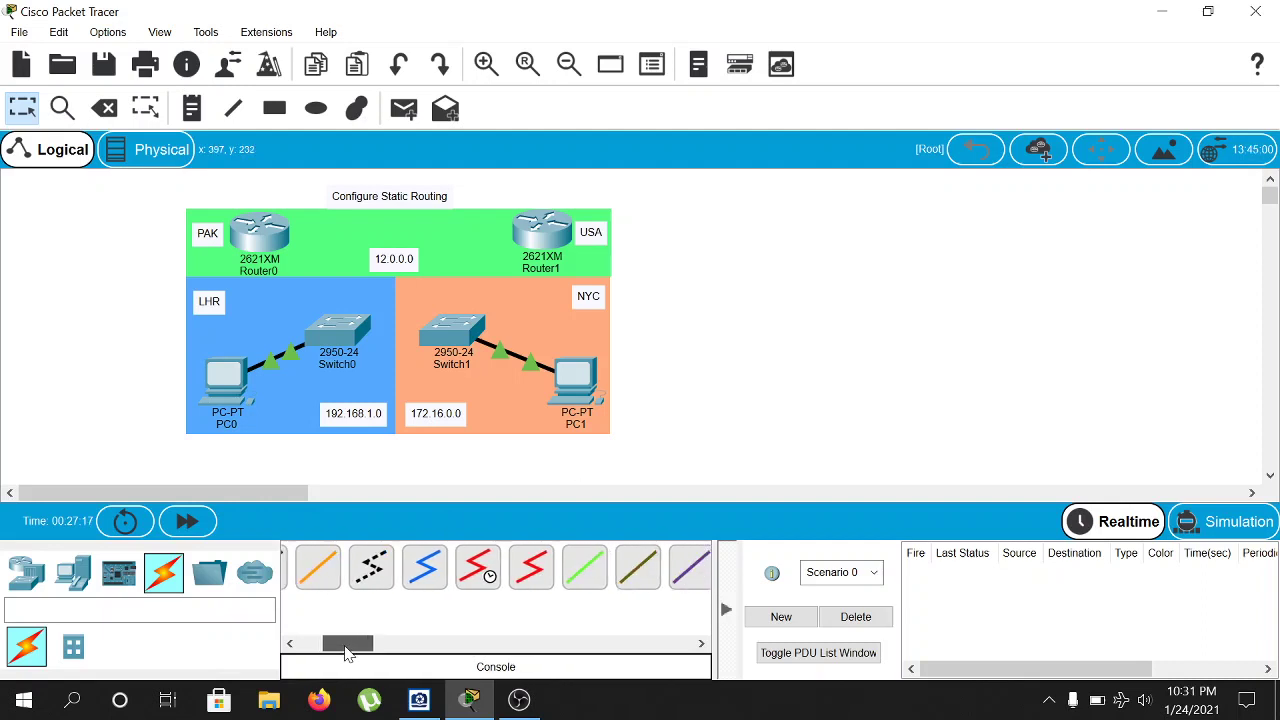
{"action": "left_click", "coordinate": [531, 570]}
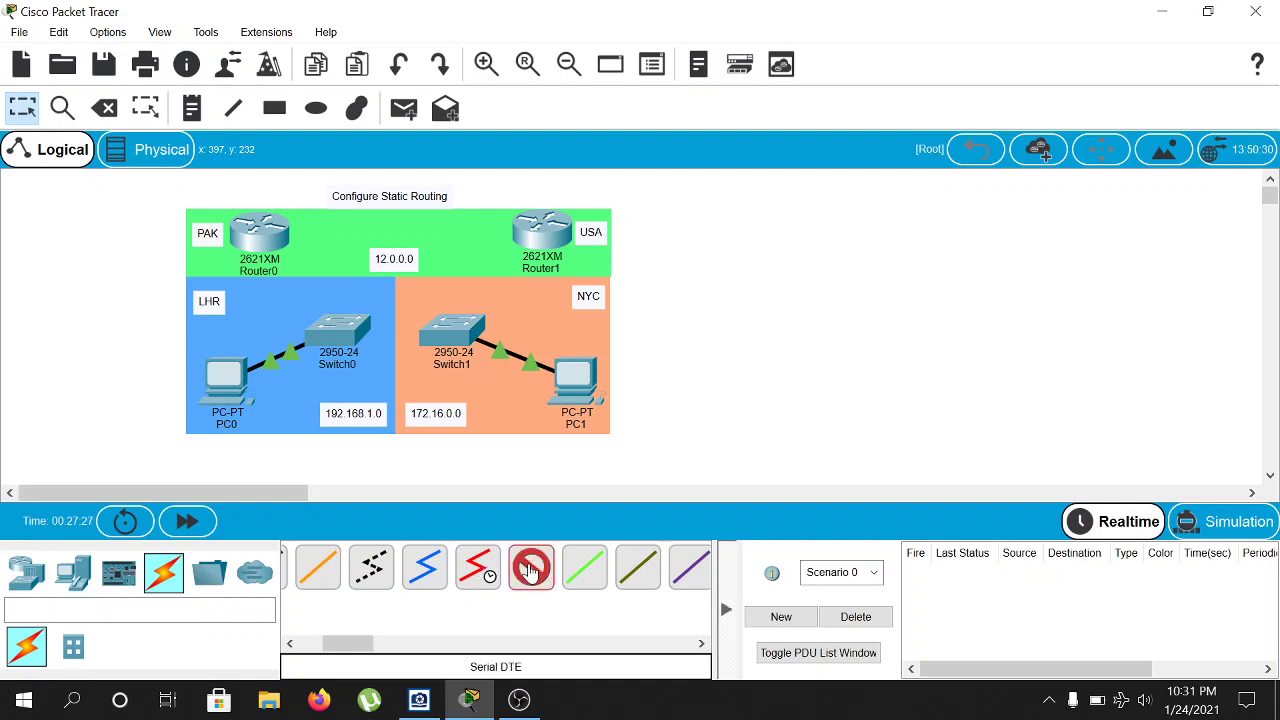
{"action": "left_click", "coordinate": [281, 233]}
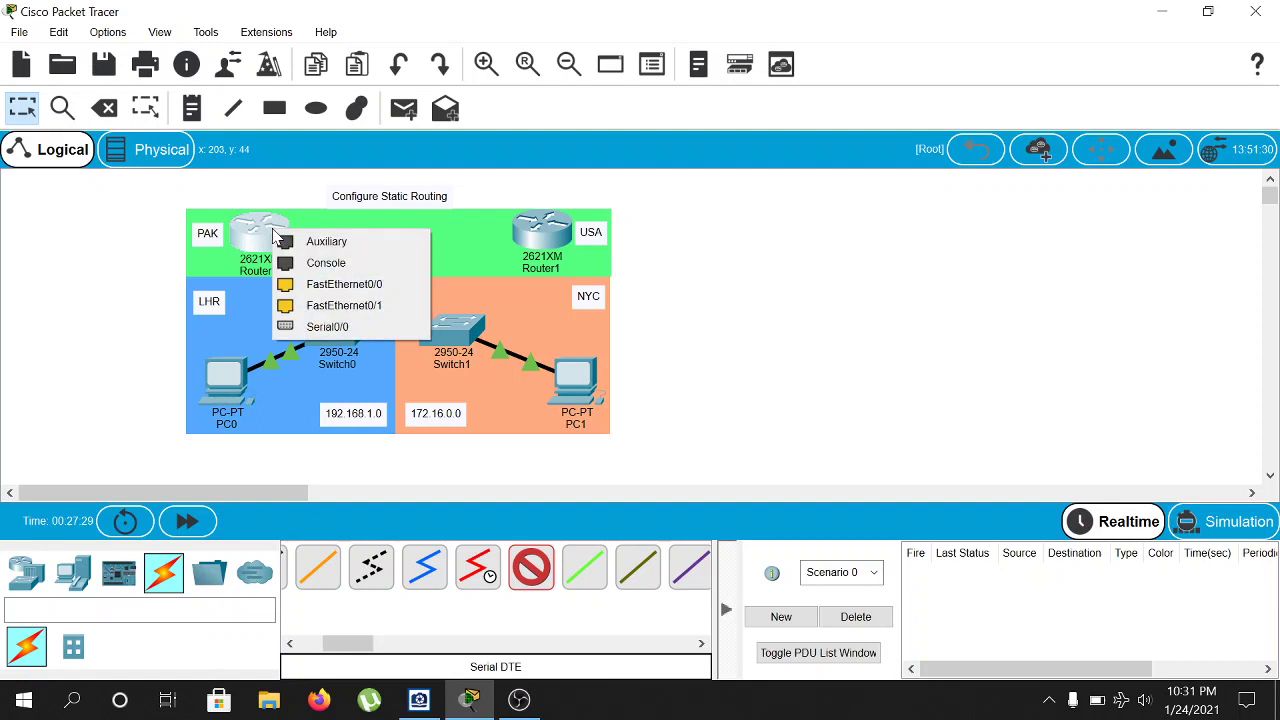
{"action": "left_click", "coordinate": [352, 330]}
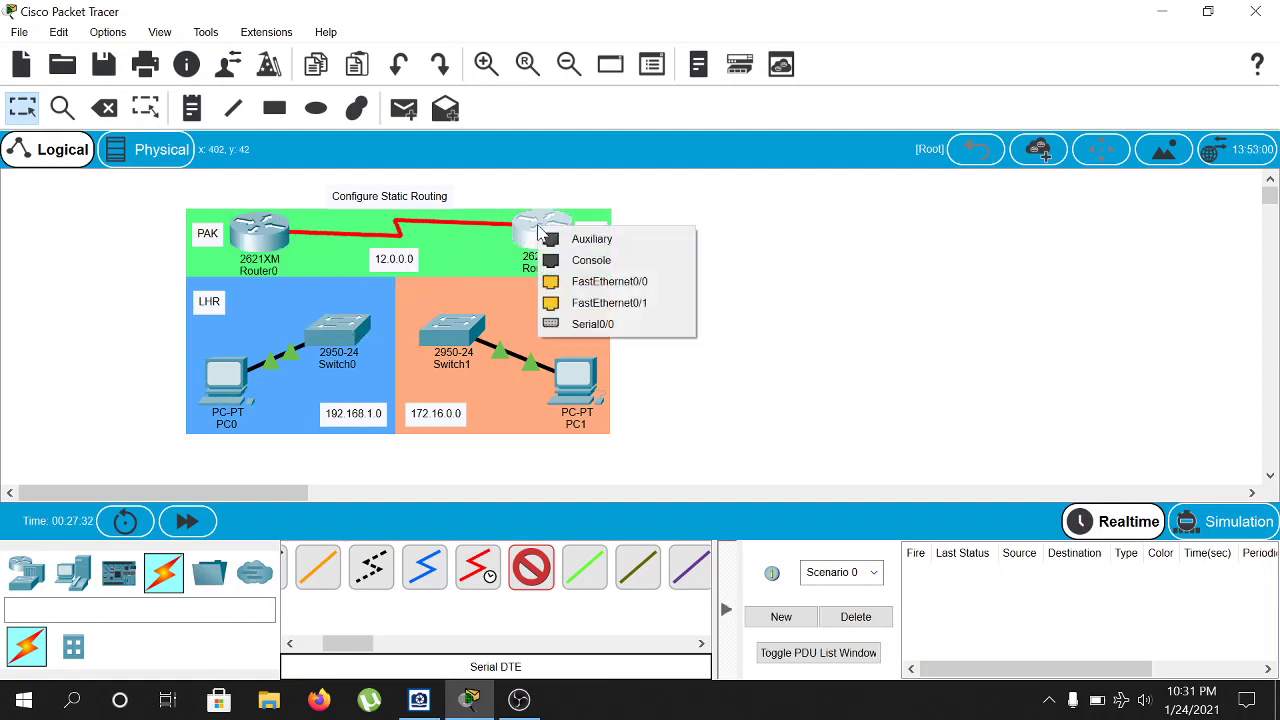
{"action": "left_click", "coordinate": [539, 229]}
{"action": "left_click", "coordinate": [590, 324]}
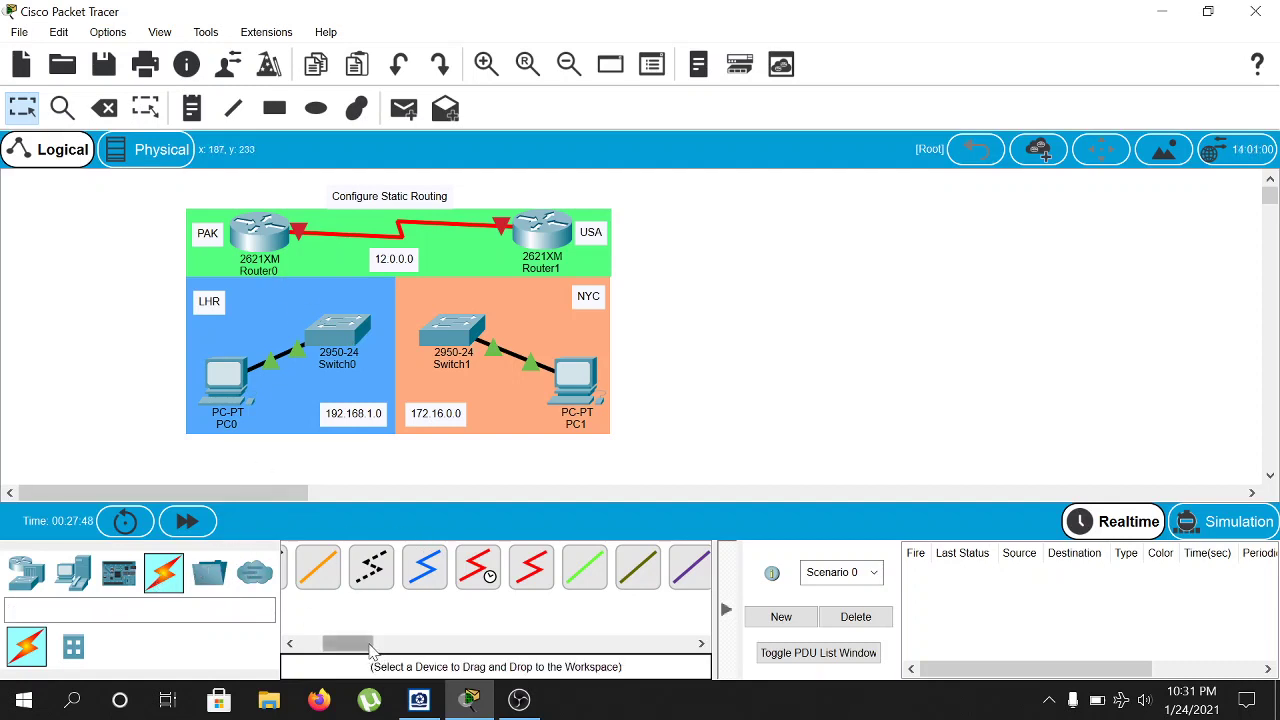
Cable Router0's FastEthernet0/0 to Switch0's FastEthernet0/1 with Copper Straight-Through and move Switch0 slightly away from the router.
{"action": "left_click_drag", "start_coordinate": [347, 643], "coordinate": [323, 643]}
{"action": "left_click", "coordinate": [424, 582]}
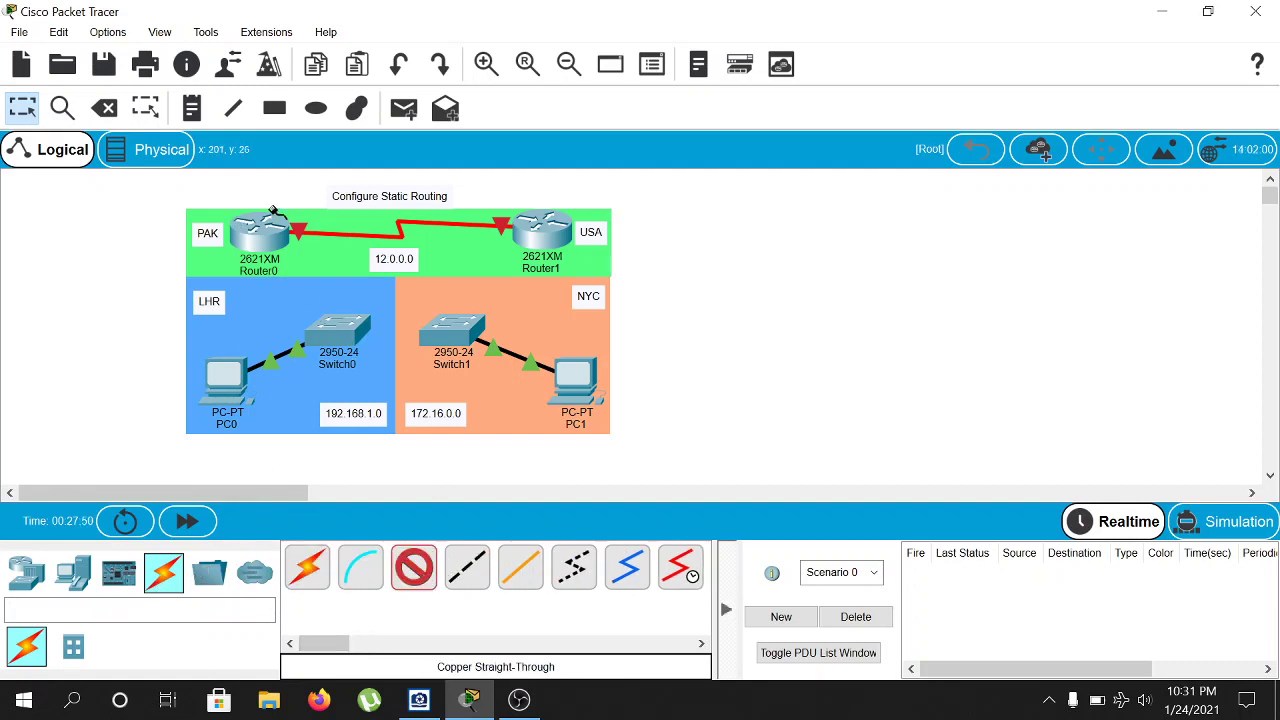
{"action": "left_click", "coordinate": [270, 234]}
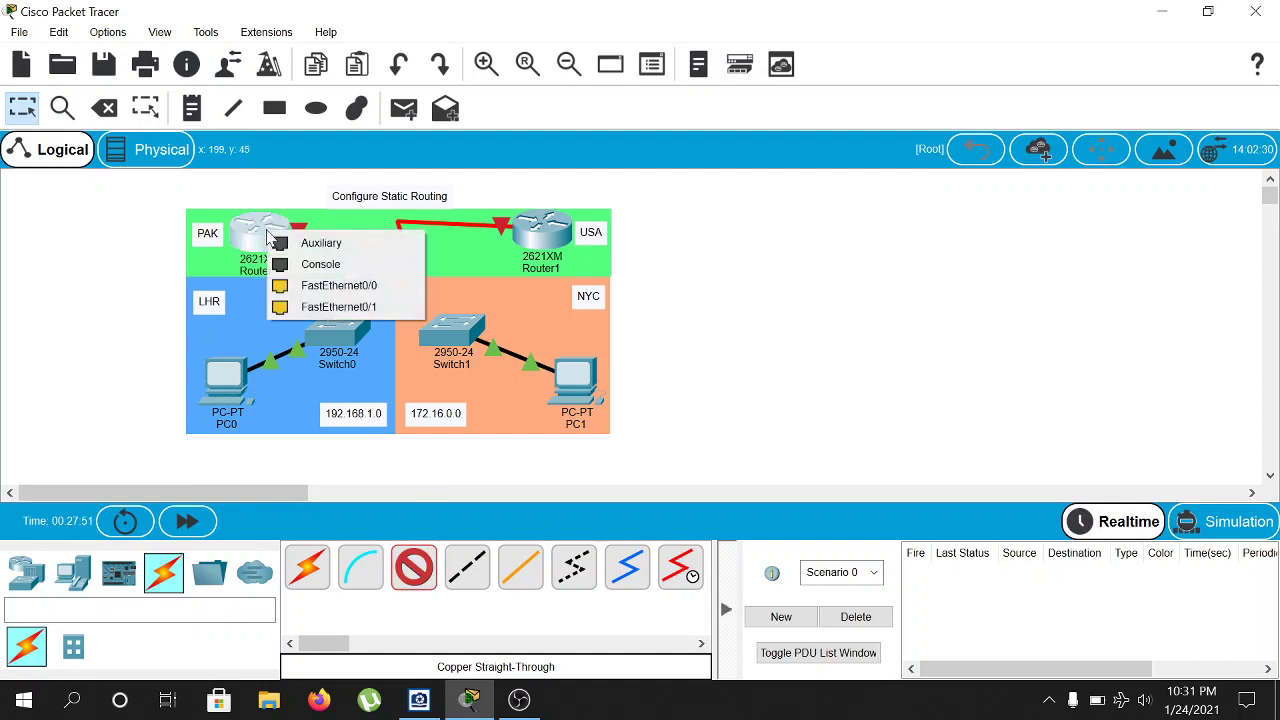
{"action": "left_click", "coordinate": [336, 285]}
{"action": "left_click", "coordinate": [340, 330]}
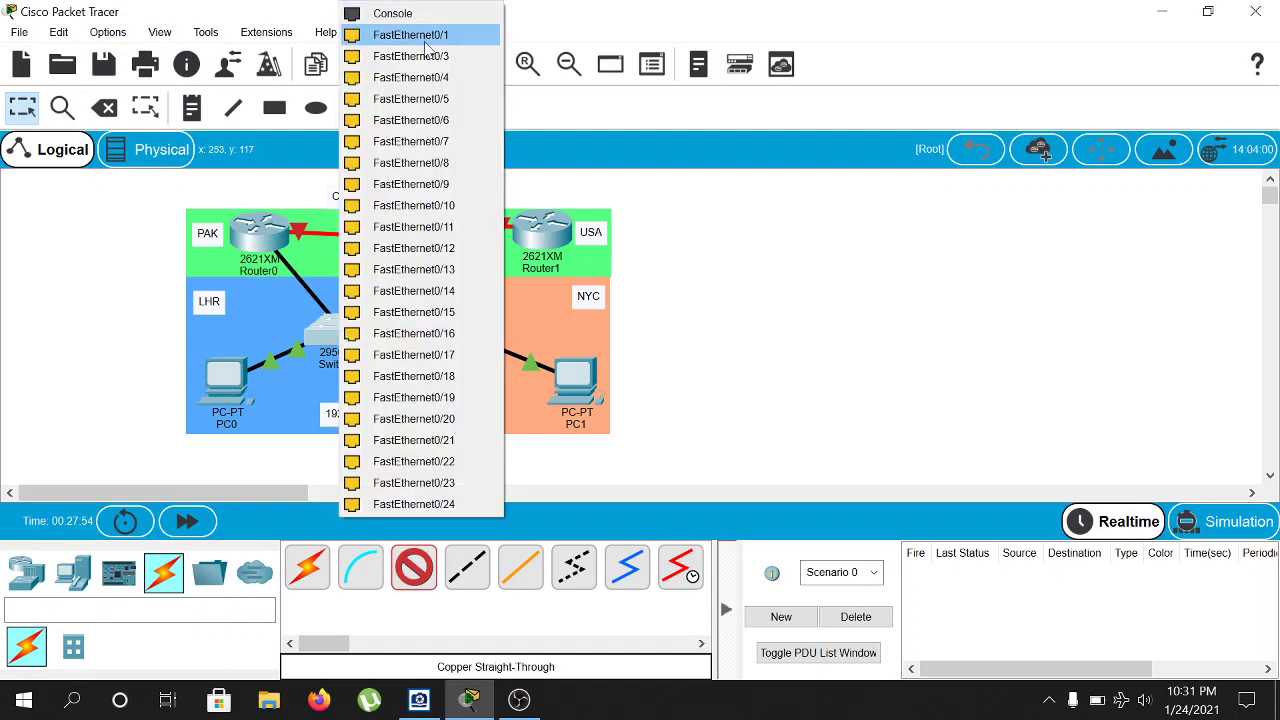
{"action": "left_click", "coordinate": [428, 35]}
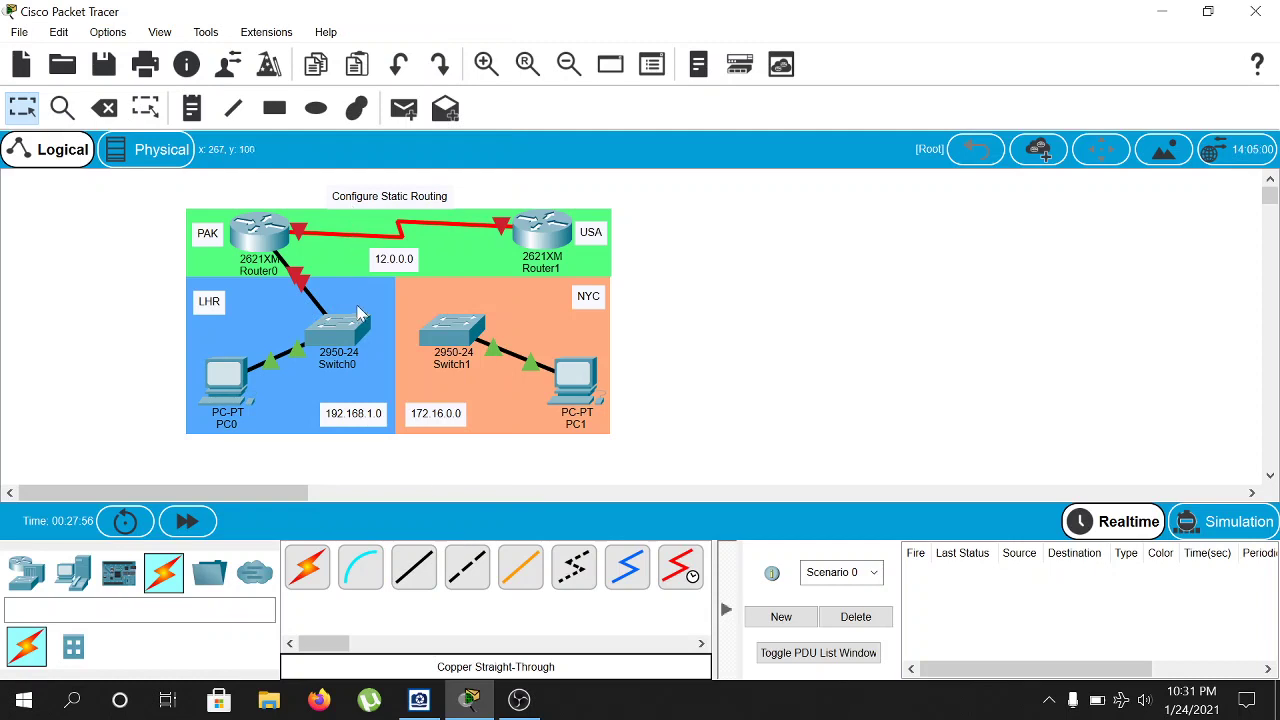
{"action": "left_click_drag", "start_coordinate": [355, 322], "coordinate": [367, 337]}
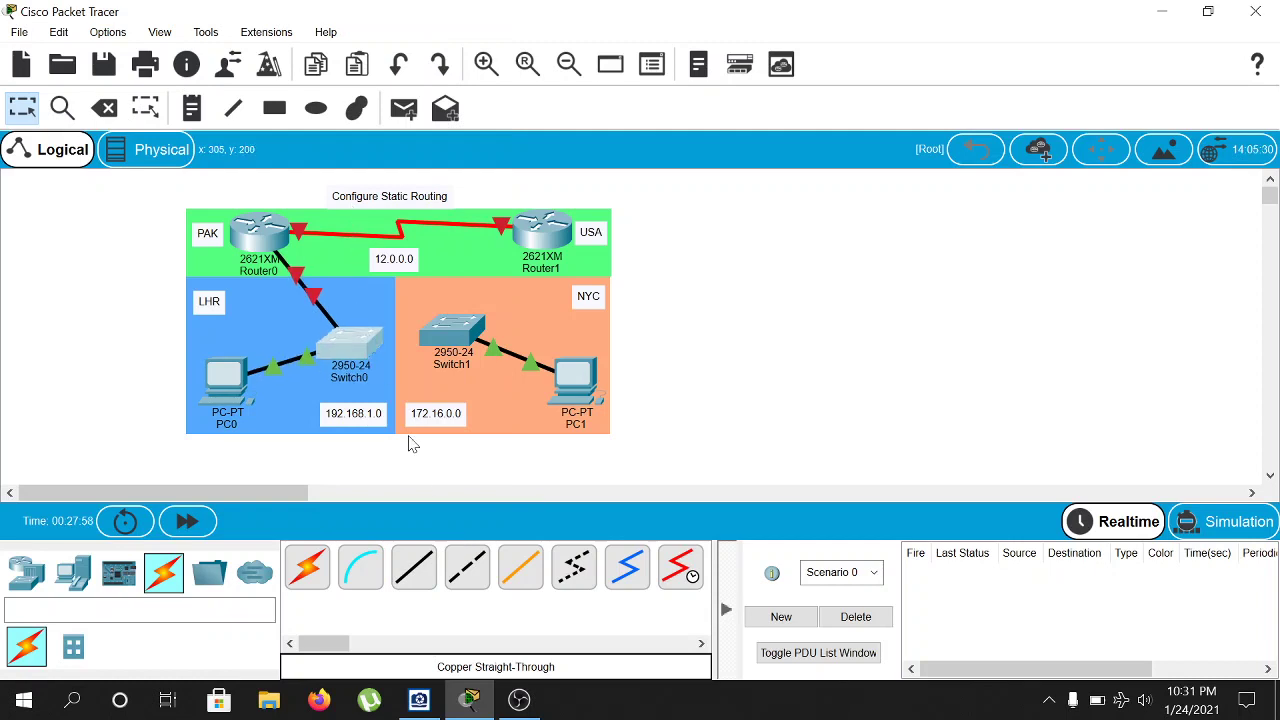
Connect Switch1's FastEthernet0/1 to Router1's FastEthernet0/0 with a Copper Straight-Through cable.
{"action": "left_click", "coordinate": [414, 567]}
{"action": "left_click", "coordinate": [455, 327]}
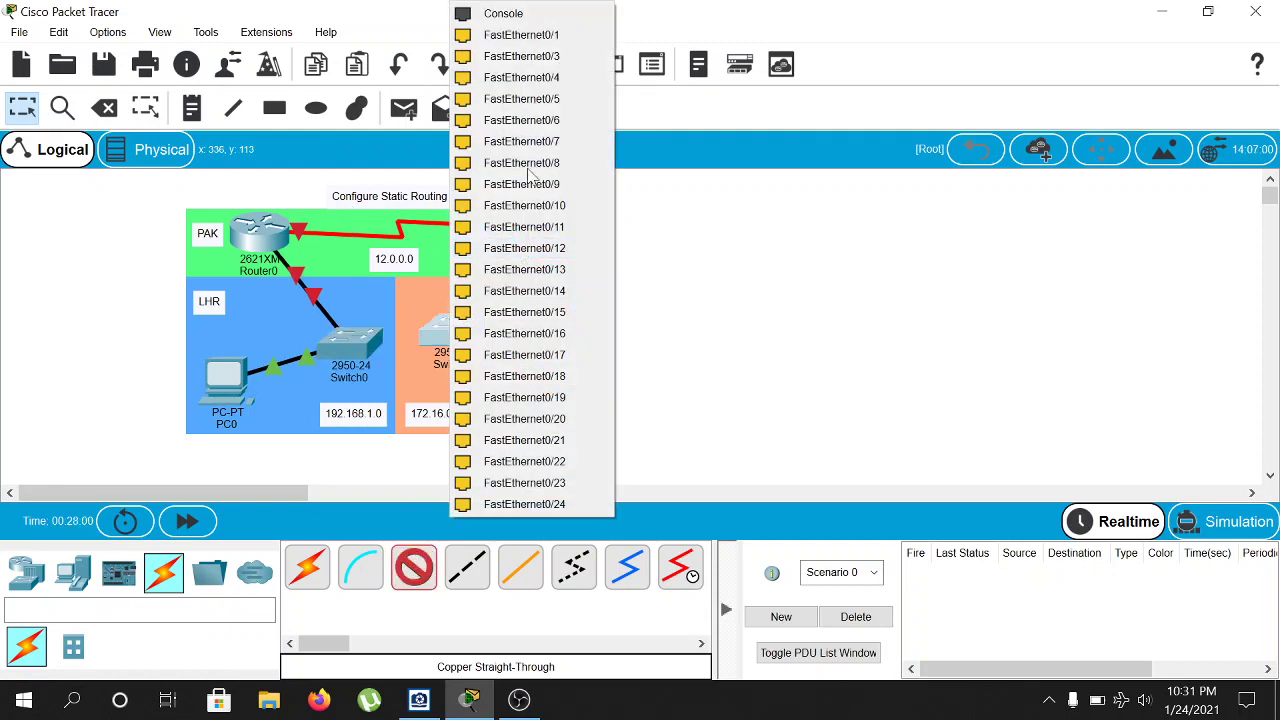
{"action": "left_click", "coordinate": [586, 36]}
{"action": "left_click", "coordinate": [551, 228]}
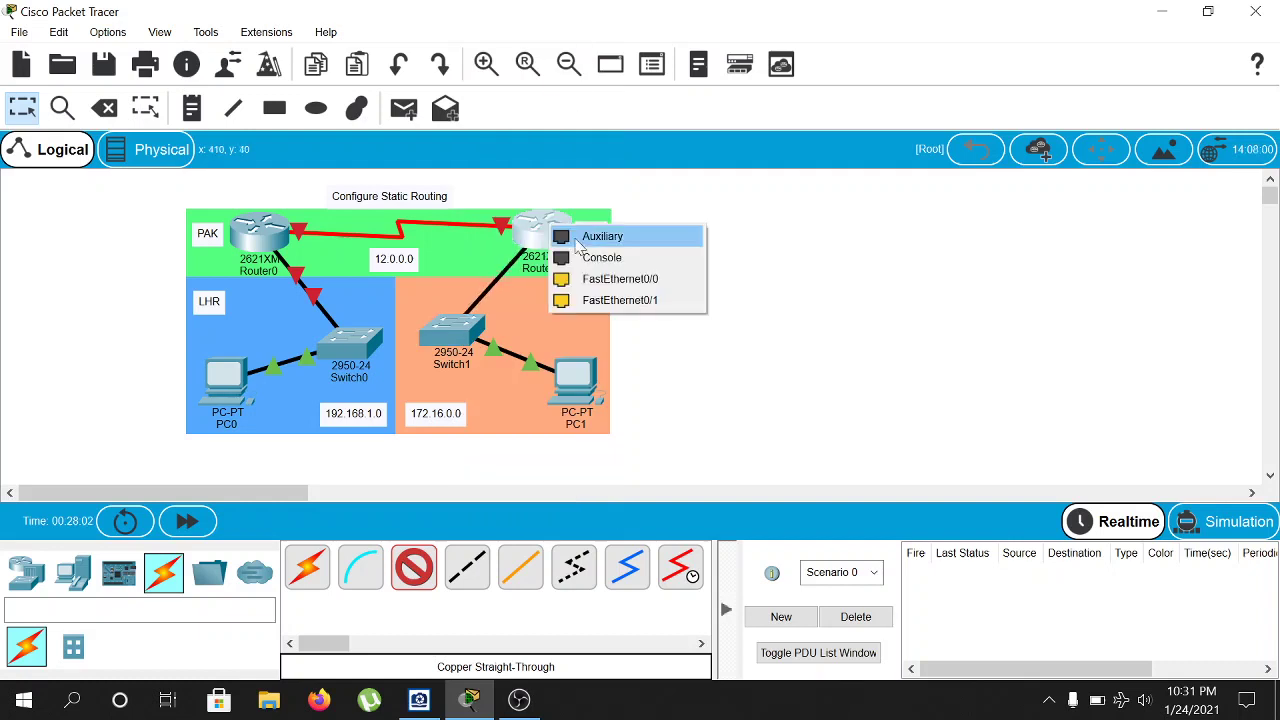
{"action": "left_click", "coordinate": [598, 279]}
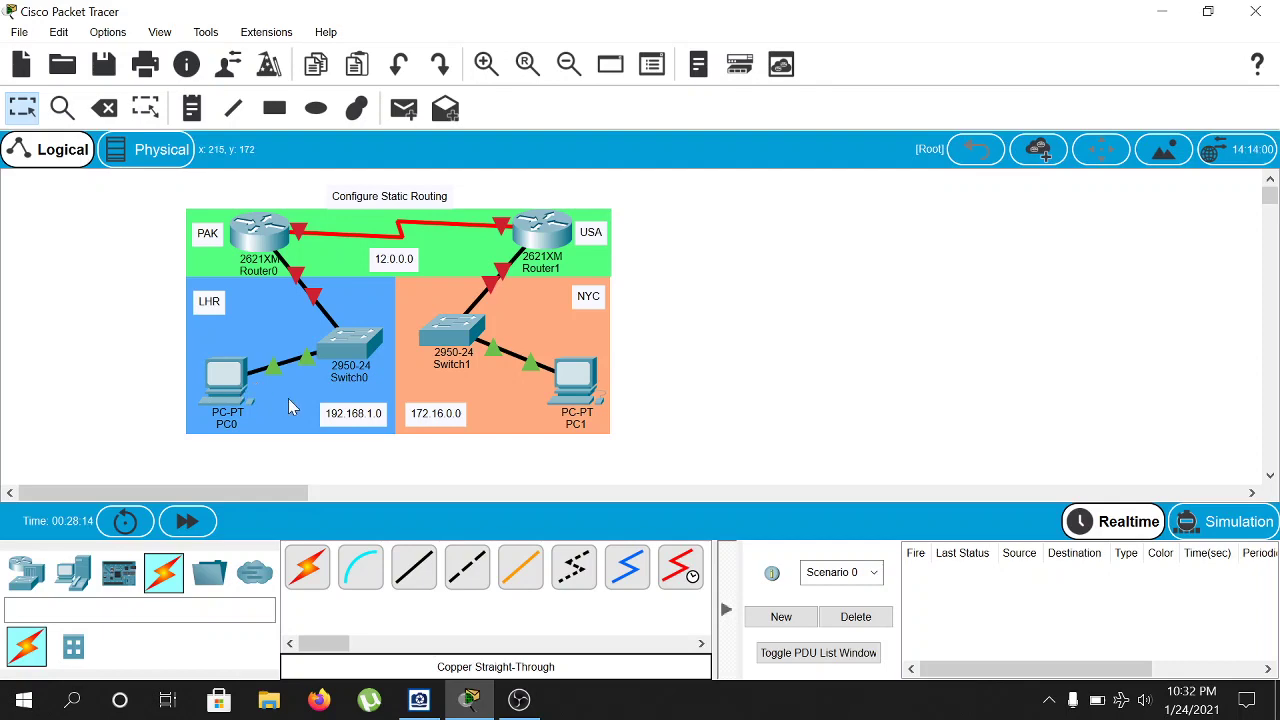
Assign PC0 the static IPv4 address 192.168.1.2 in its IP Configuration, using the LHR network 192.168.1.0.
{"action": "left_click", "coordinate": [235, 385]}
{"action": "left_click", "coordinate": [382, 155]}
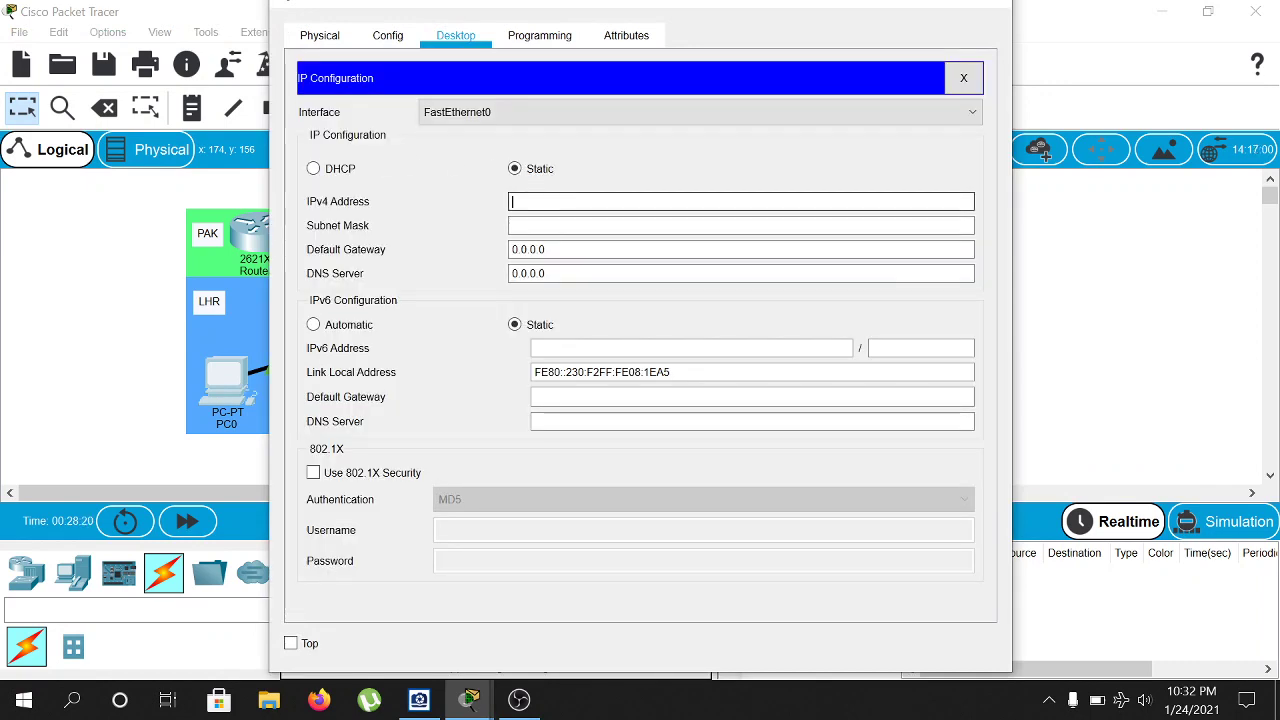
{"action": "left_click_drag", "start_coordinate": [645, 7], "coordinate": [798, 0]}
{"action": "left_click", "coordinate": [1160, 12]}
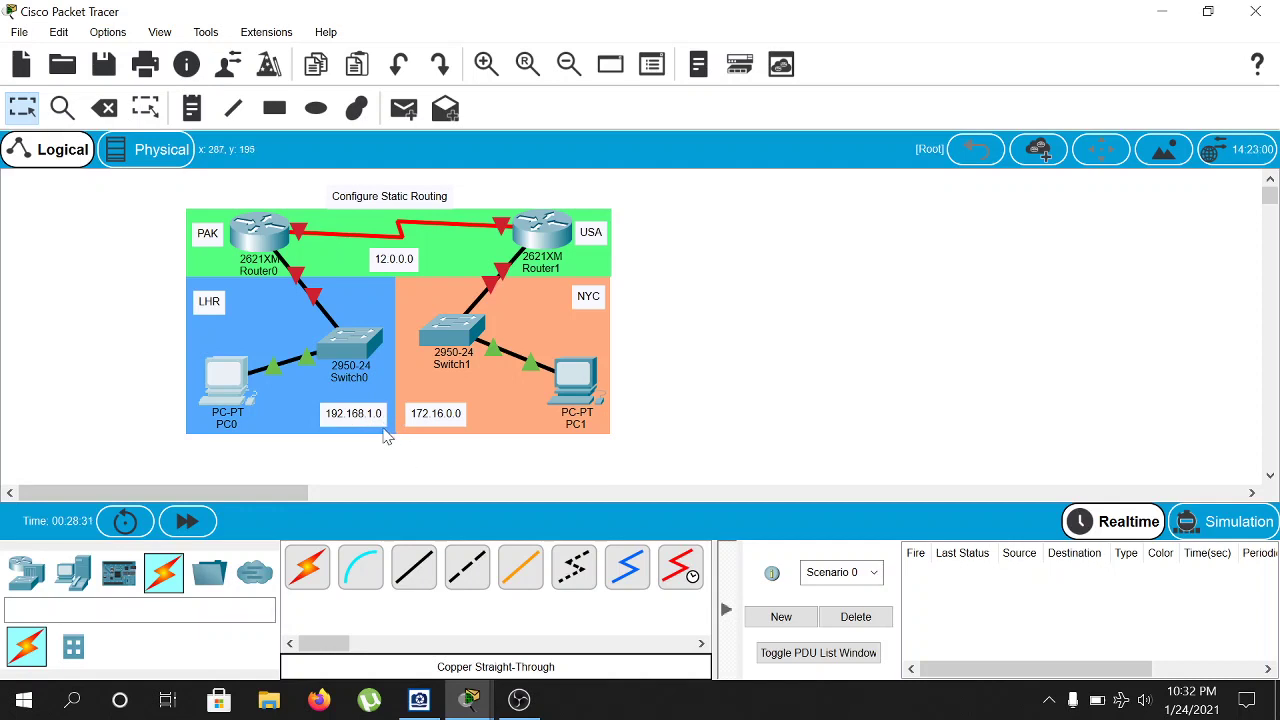
{"action": "mouse_move", "coordinate": [469, 699]}
{"action": "left_click", "coordinate": [597, 602]}
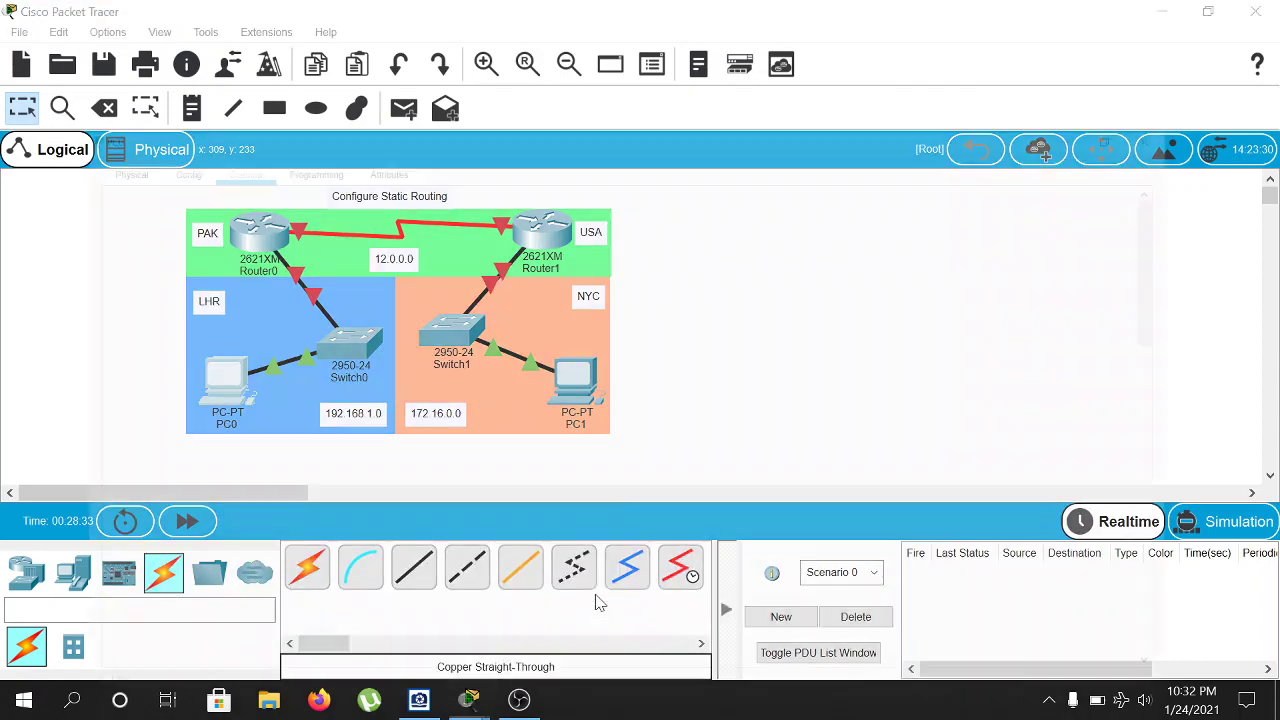
{"action": "left_click", "coordinate": [445, 216]}
{"action": "type", "text": "192.168.1"}
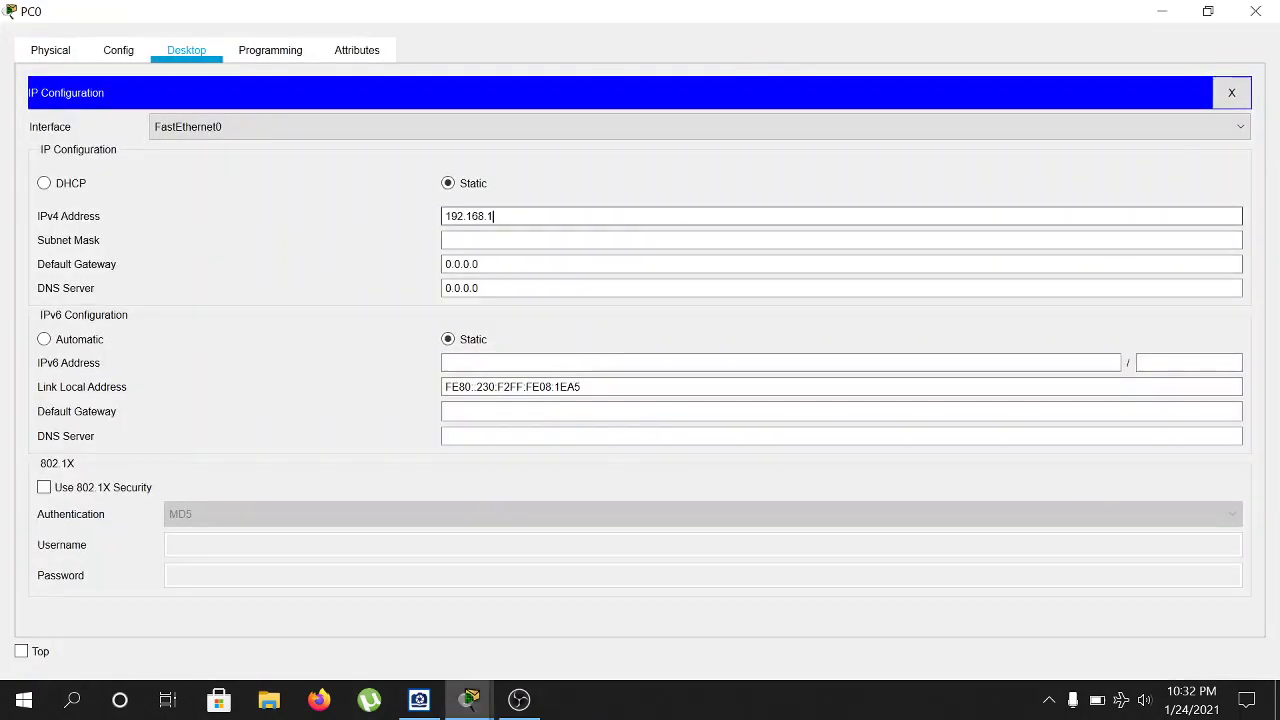
{"action": "type", "text": ".1"}
{"action": "key", "text": "BackSpace"}
{"action": "type", "text": "2"}
{"action": "left_click_drag", "start_coordinate": [492, 216], "coordinate": [445, 216]}
{"action": "key", "text": "shift+End"}
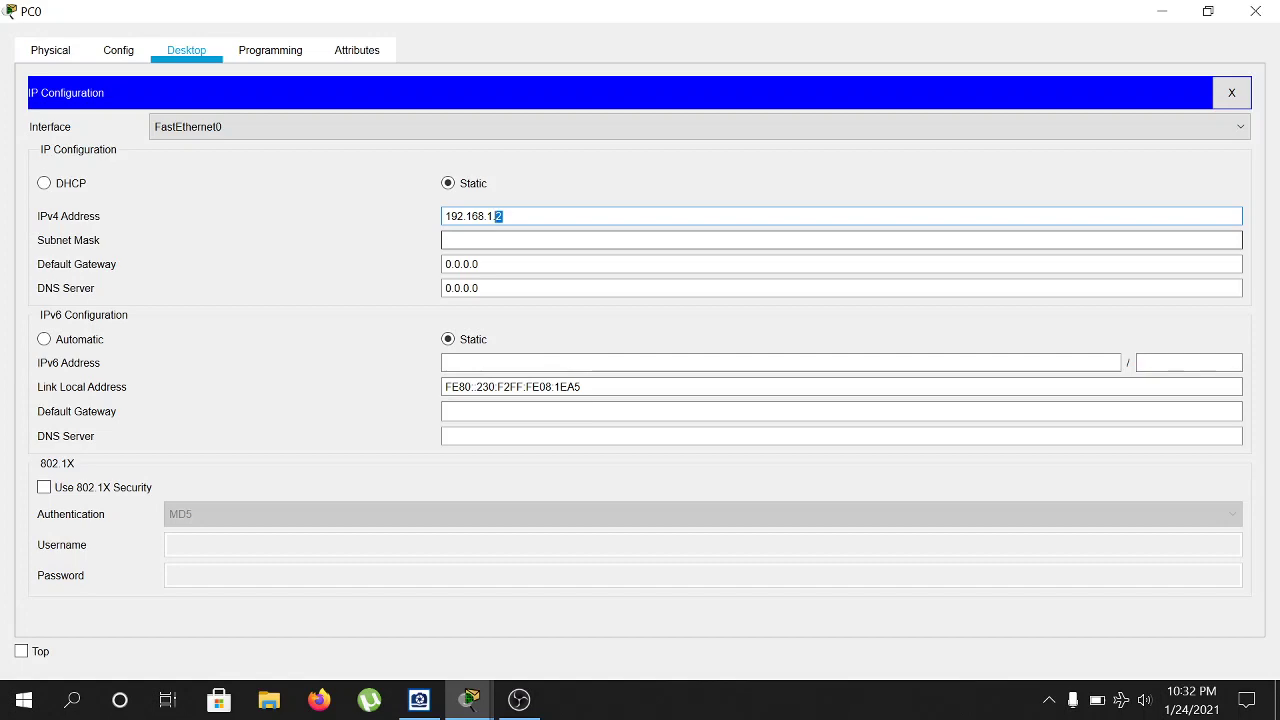
Fill in PC0's subnet mask as 255.255.255.0 and close its configuration window.
{"action": "left_click", "coordinate": [501, 240]}
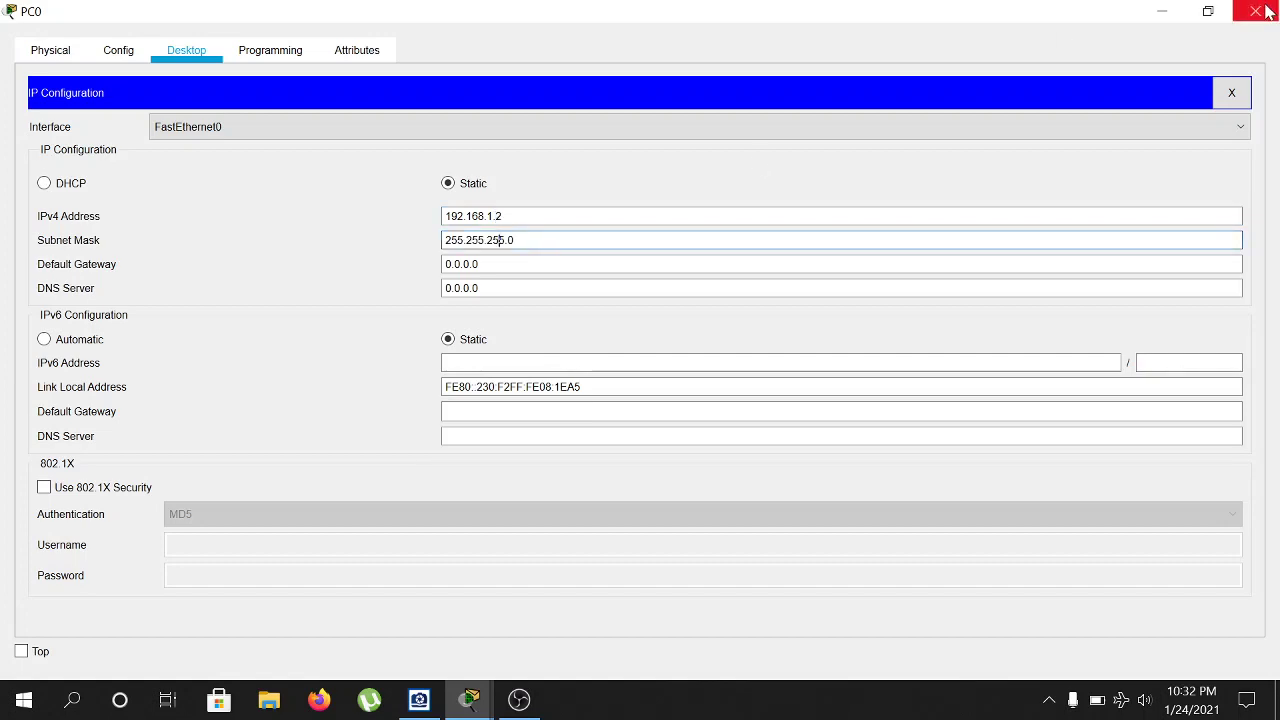
{"action": "left_click", "coordinate": [1208, 11]}
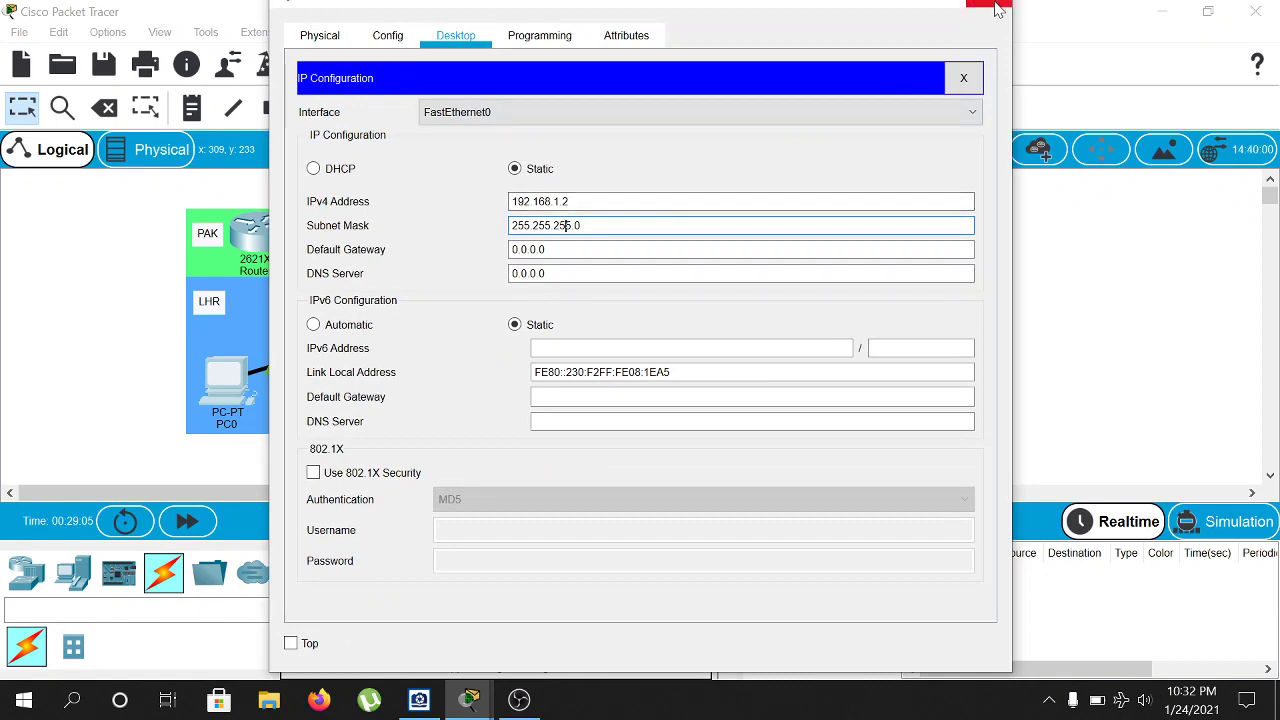
{"action": "left_click", "coordinate": [980, 7]}
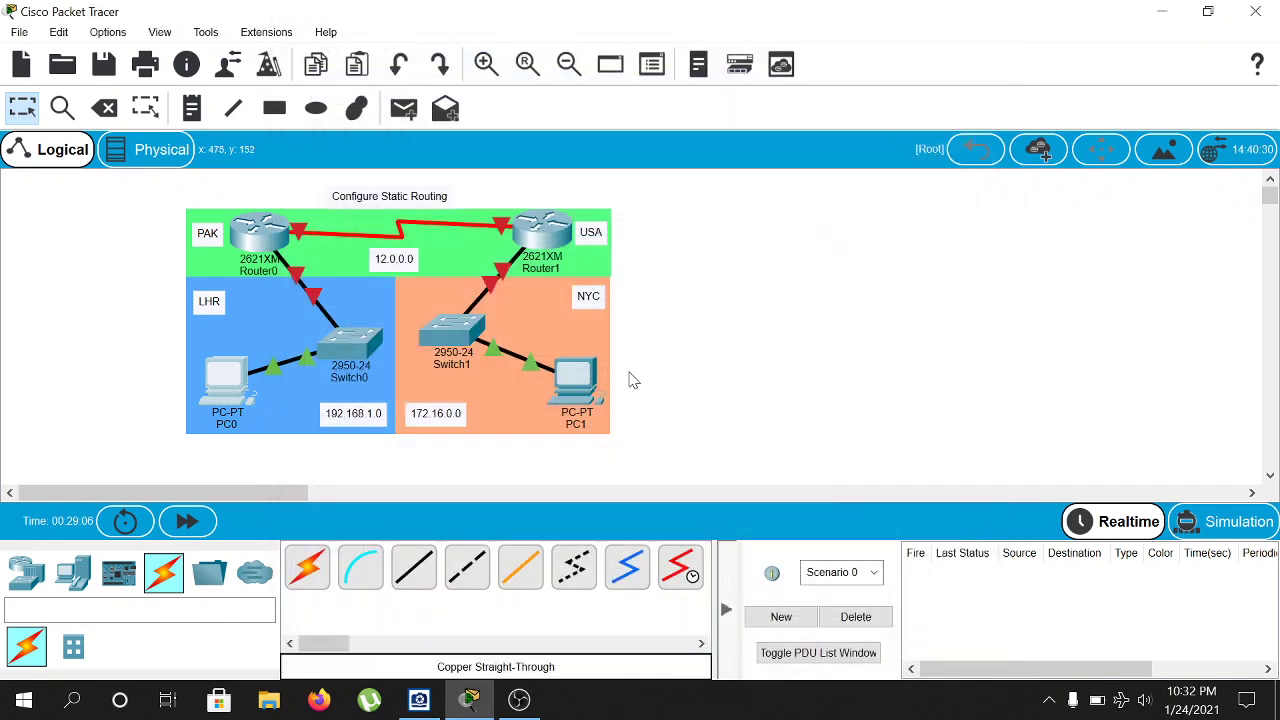
Assign PC1 the static IPv4 address 172.16.0.2 in its IP Configuration, using the NYC network 172.16.0.0.
{"action": "left_click", "coordinate": [585, 400]}
{"action": "left_click", "coordinate": [468, 38]}
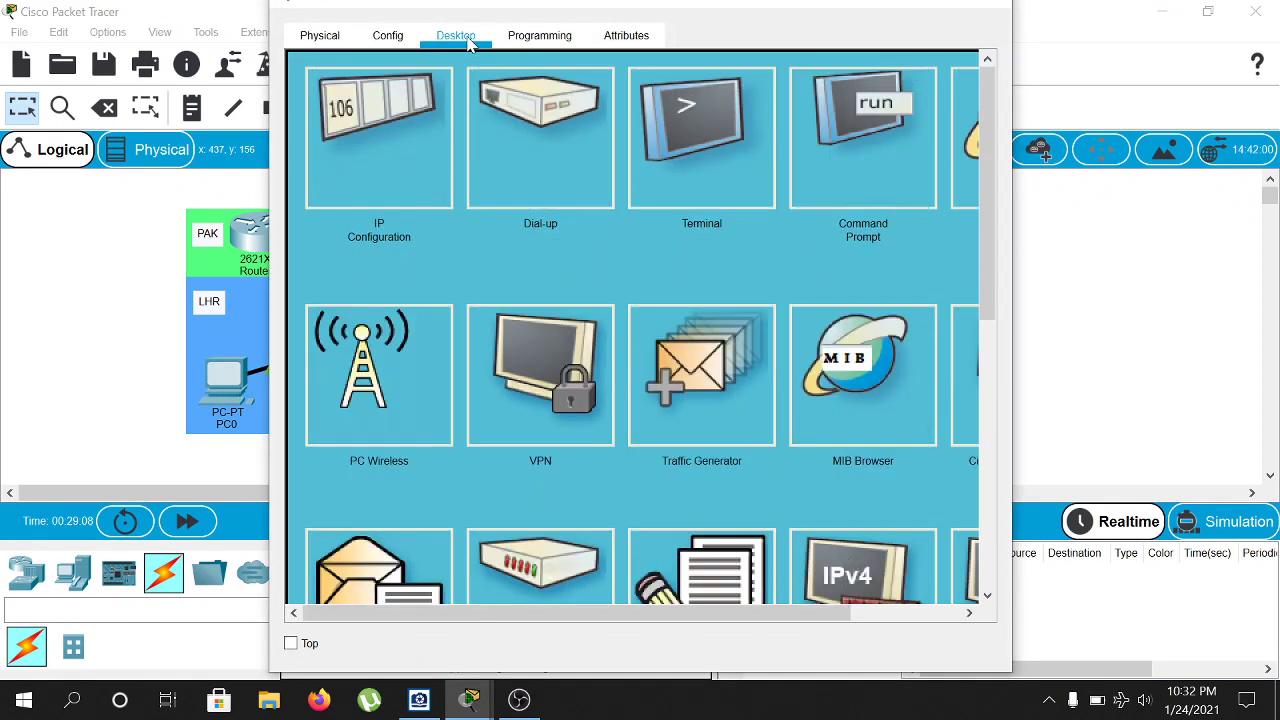
{"action": "left_click", "coordinate": [414, 114]}
{"action": "left_click", "coordinate": [580, 201]}
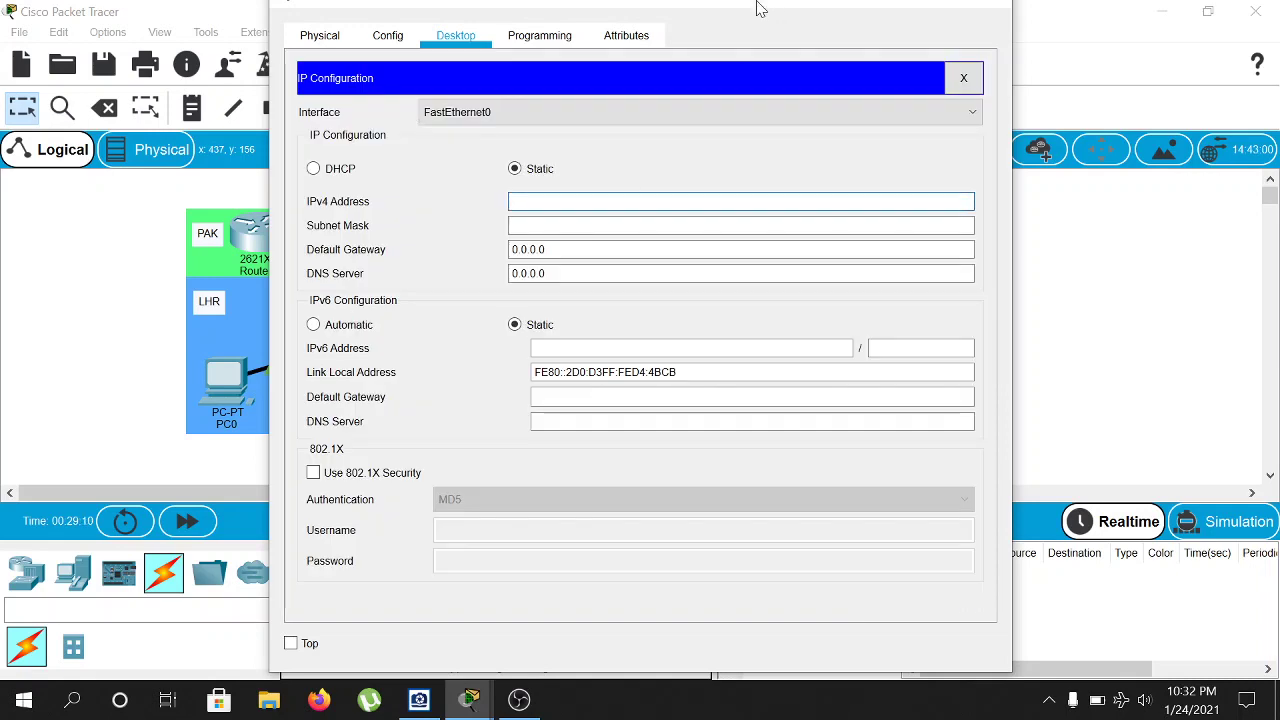
{"action": "left_click", "coordinate": [980, 7]}
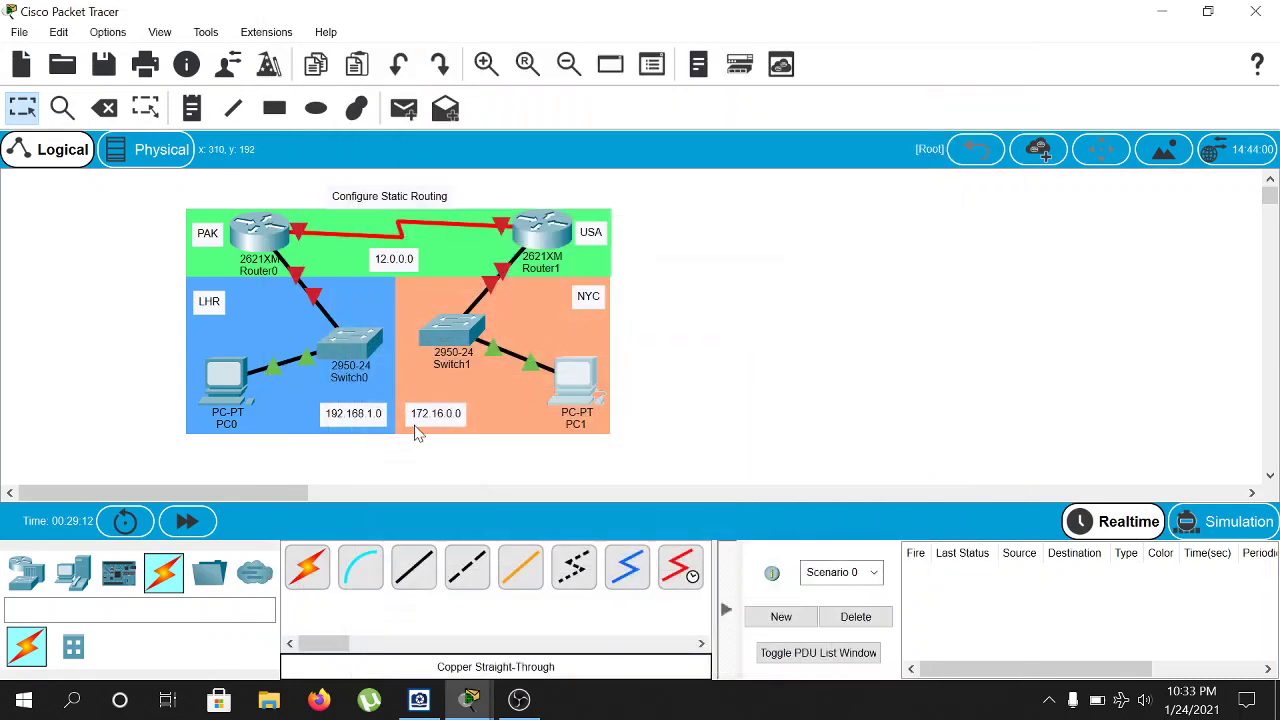
{"action": "mouse_move", "coordinate": [470, 705]}
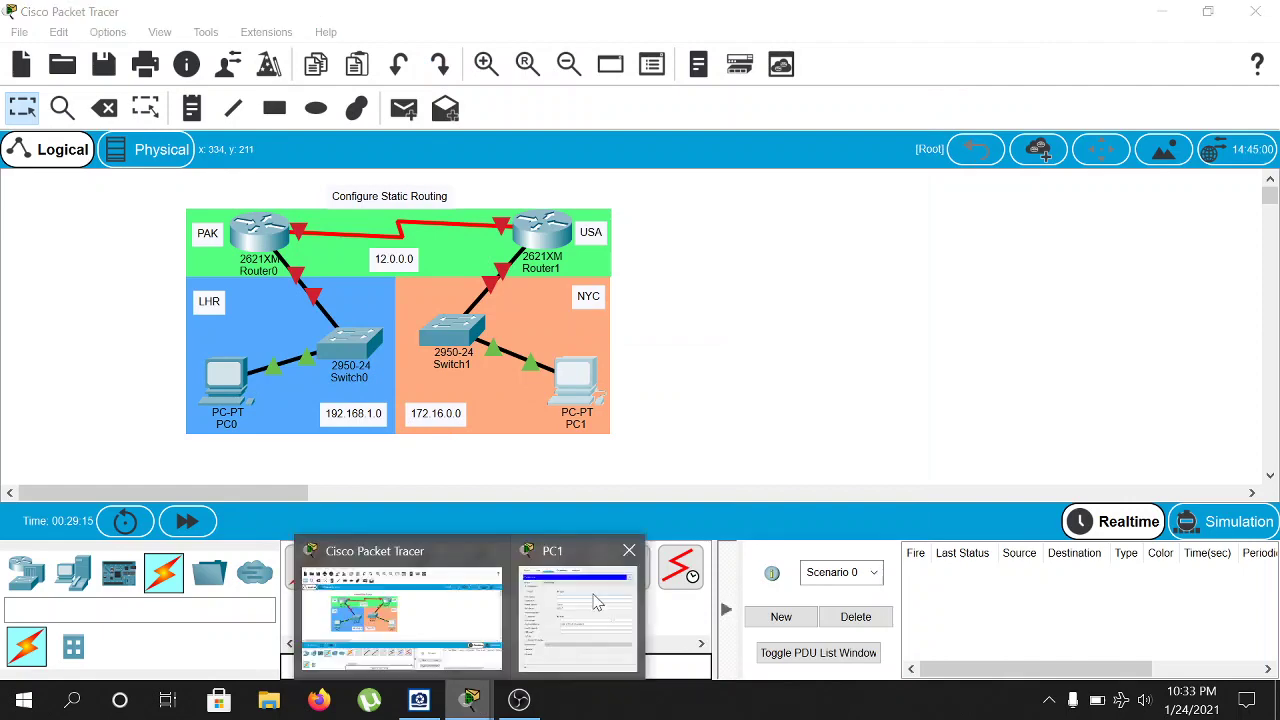
{"action": "left_click", "coordinate": [590, 600]}
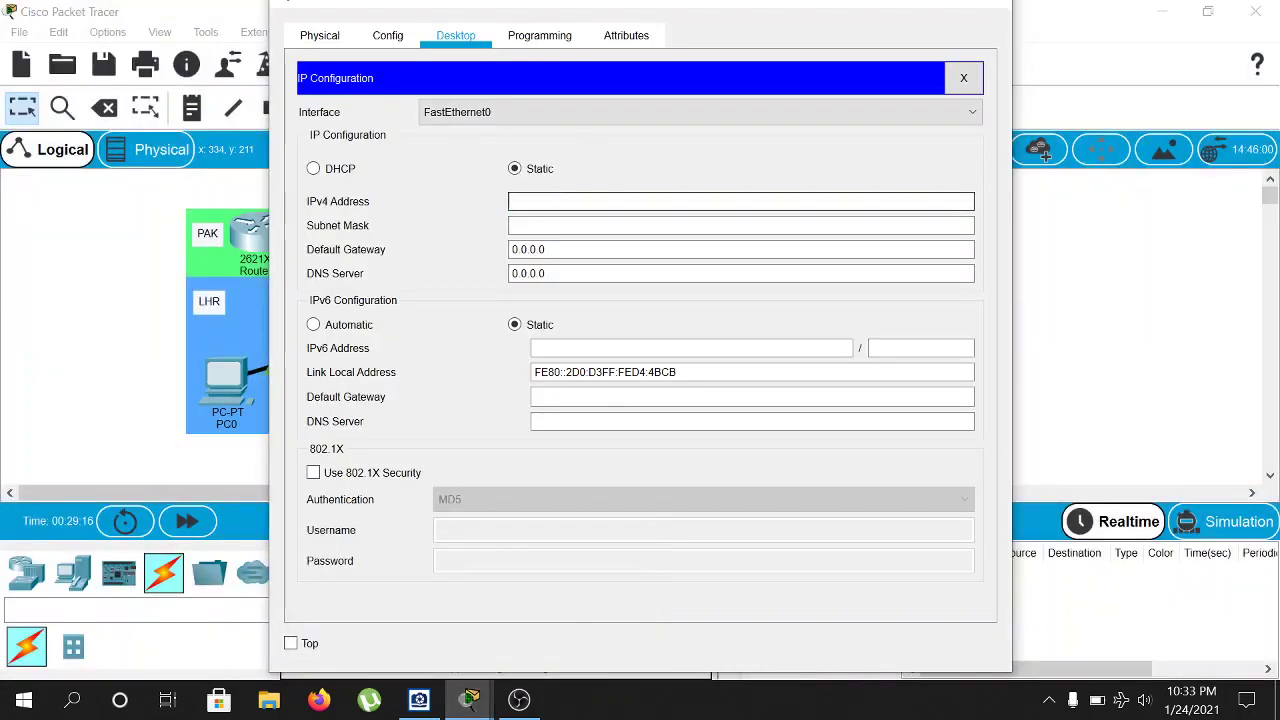
{"action": "type", "text": "172.16"}
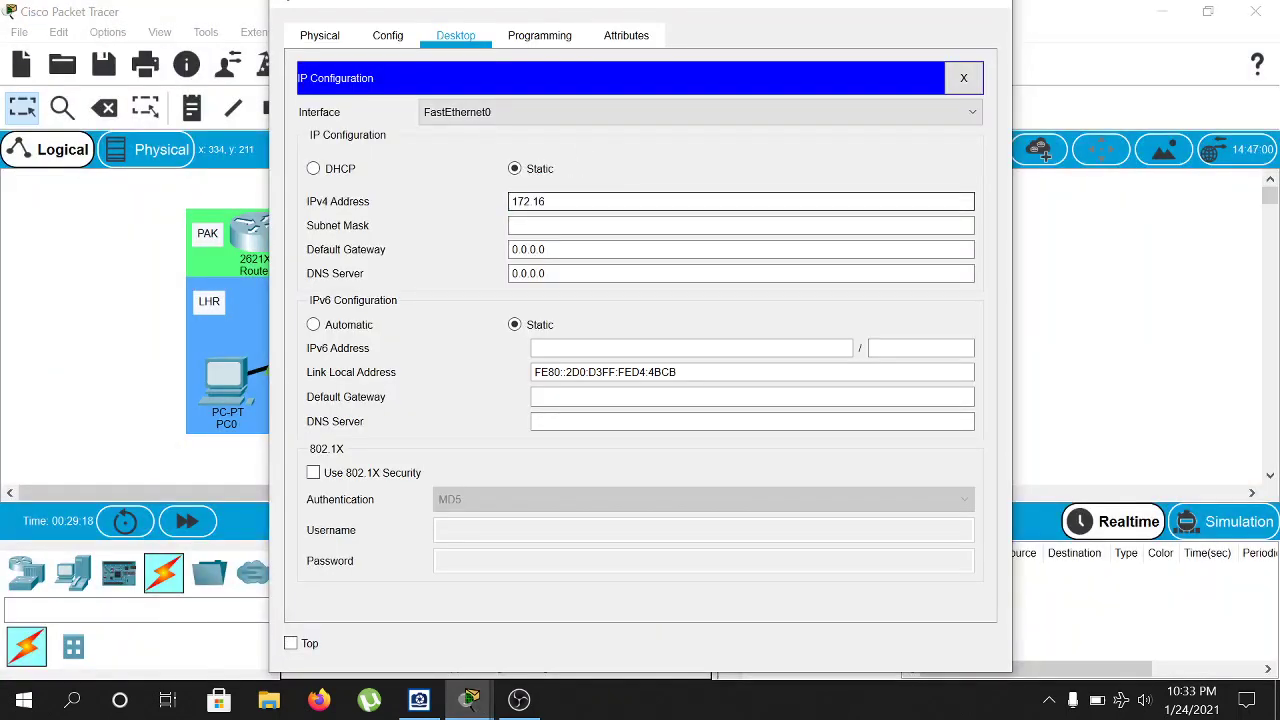
{"action": "type", "text": ".0.1"}
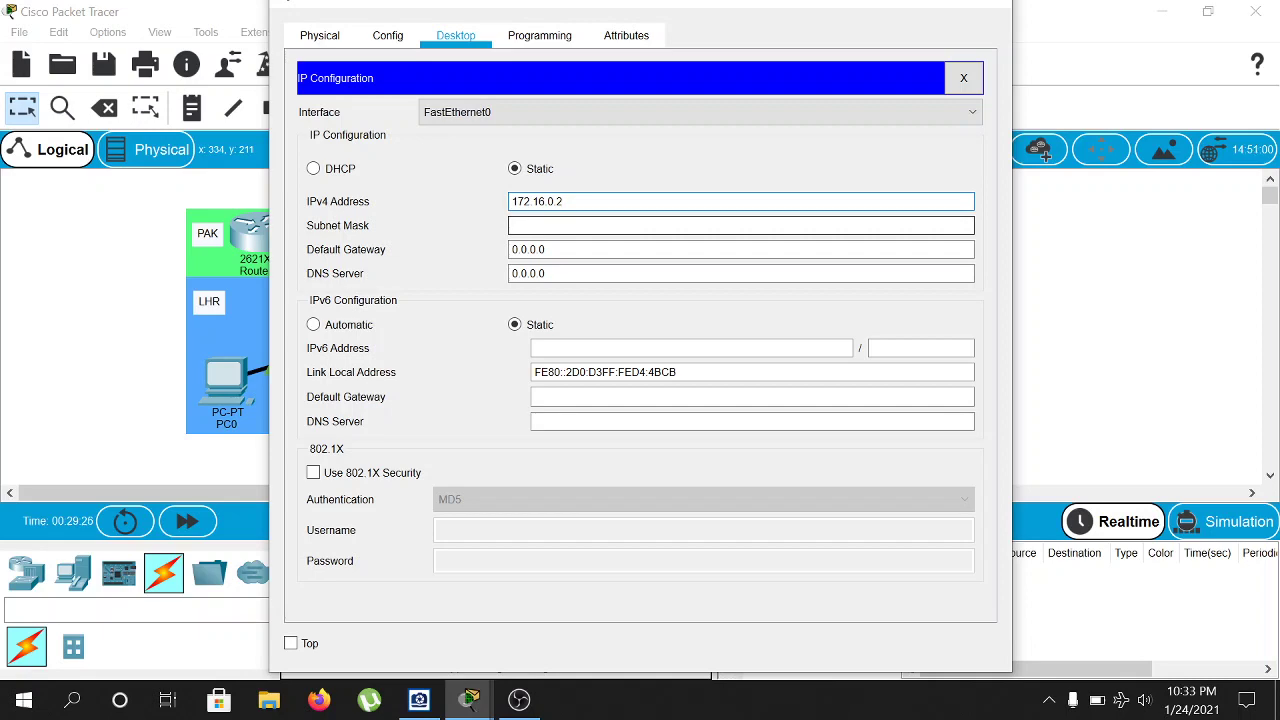
Fill in PC1's subnet mask as 255.255.0.0 and close its configuration window.
{"action": "left_click", "coordinate": [740, 225]}
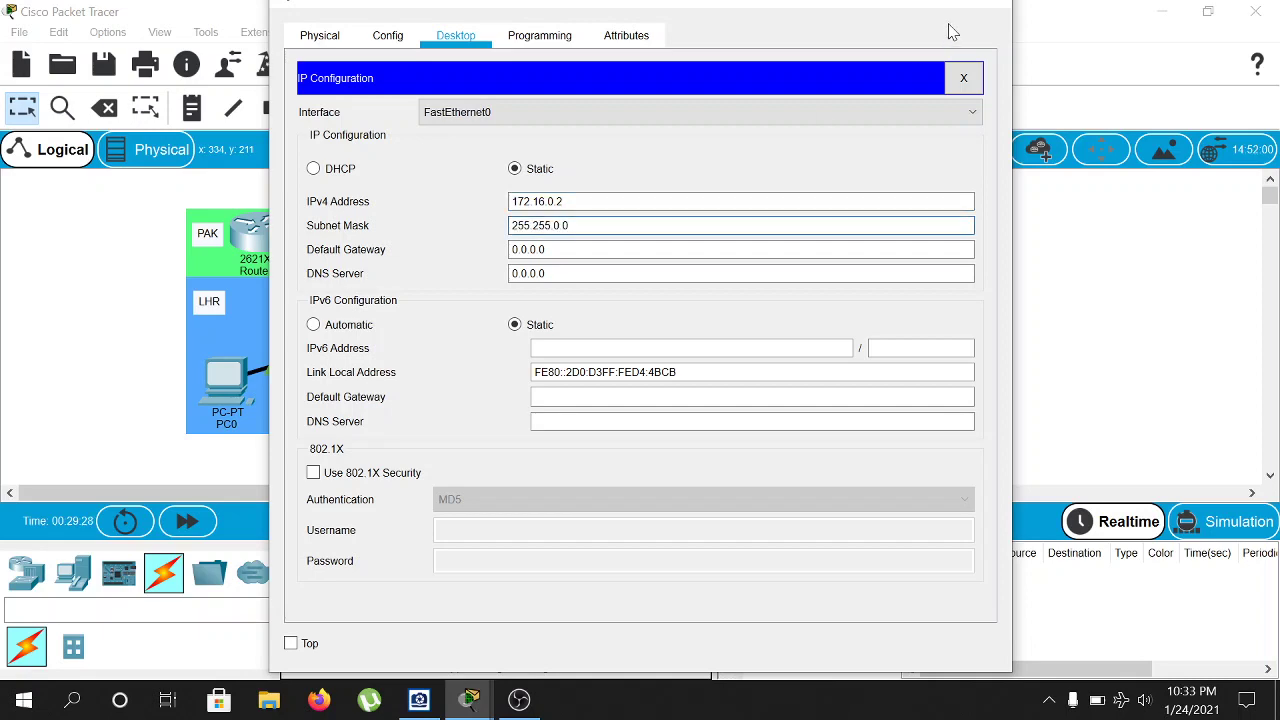
{"action": "left_click", "coordinate": [990, 4]}
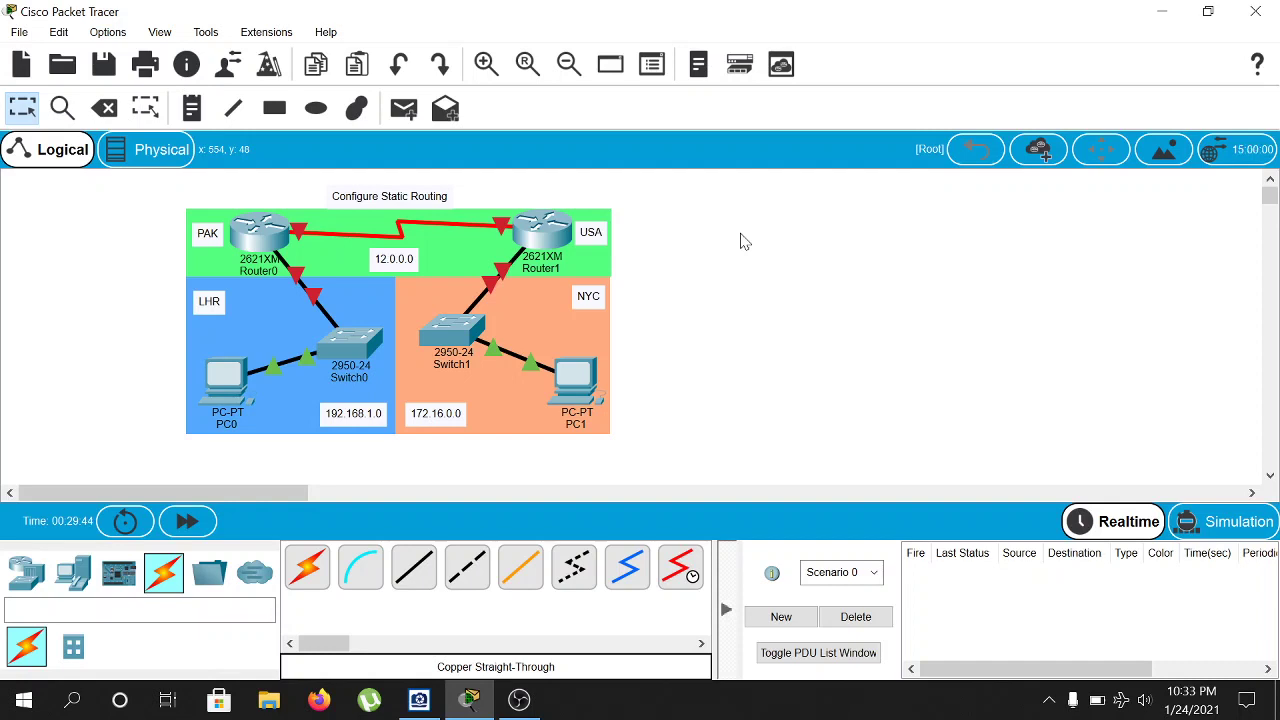
Open Router0's command line in a maximized window and answer no to the initial configuration dialog to reach the router prompt.
{"action": "left_click", "coordinate": [258, 232]}
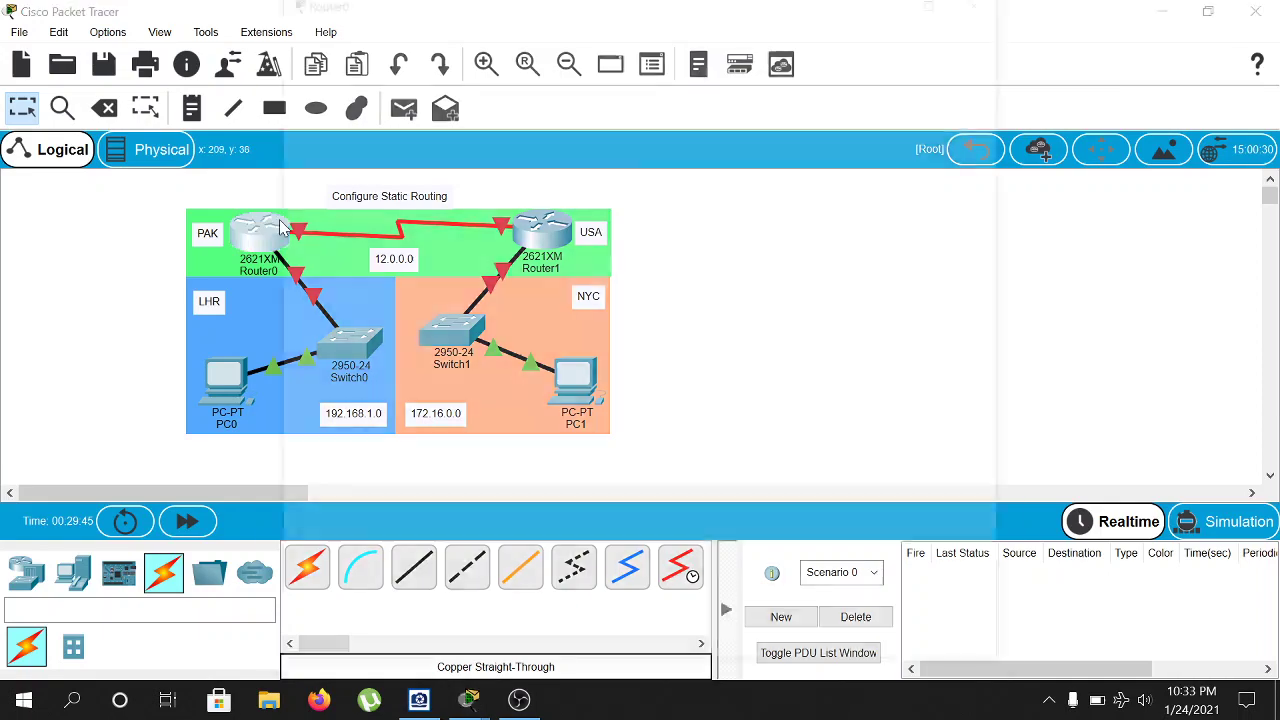
{"action": "left_click", "coordinate": [942, 9]}
{"action": "left_click", "coordinate": [175, 50]}
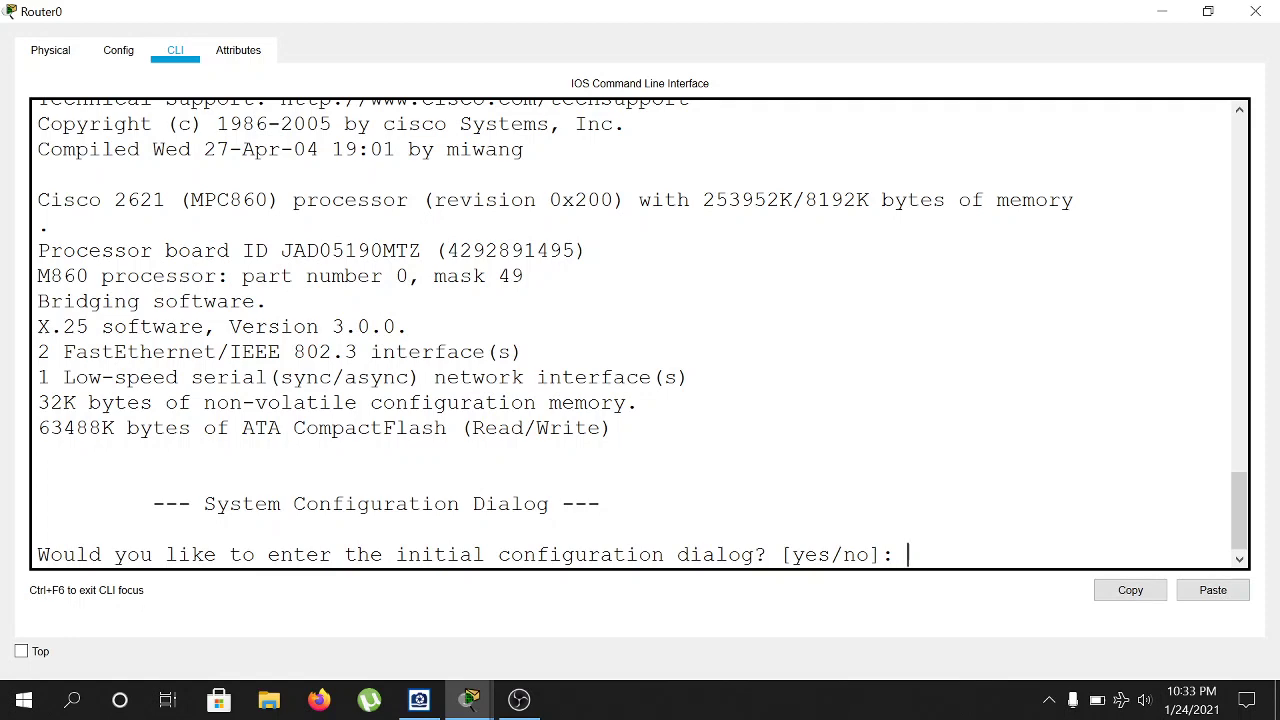
{"action": "type", "text": "no"}
{"action": "key", "text": "Return"}
{"action": "key", "text": "Return"}
{"action": "key", "text": "Return"}
{"action": "key", "text": "Return"}
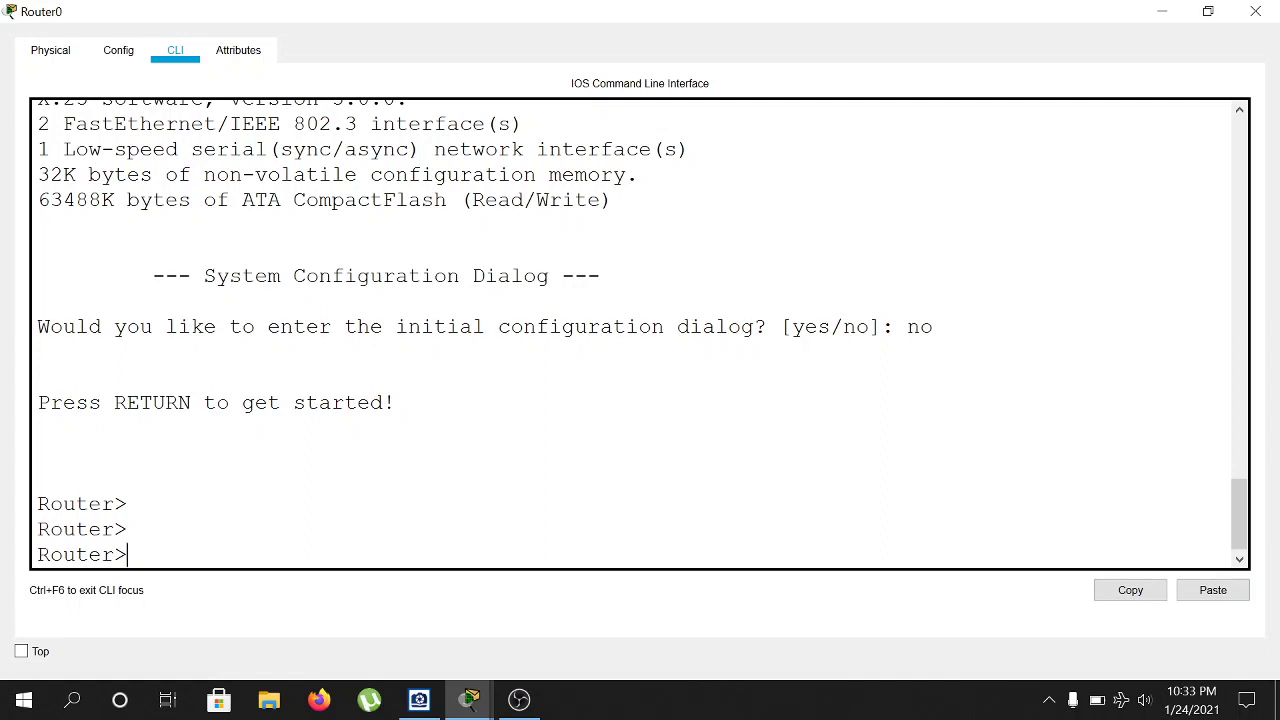
Enter privileged EXEC mode on Router0 with the enable command.
{"action": "type", "text": "en"}
{"action": "key", "text": "Tab"}
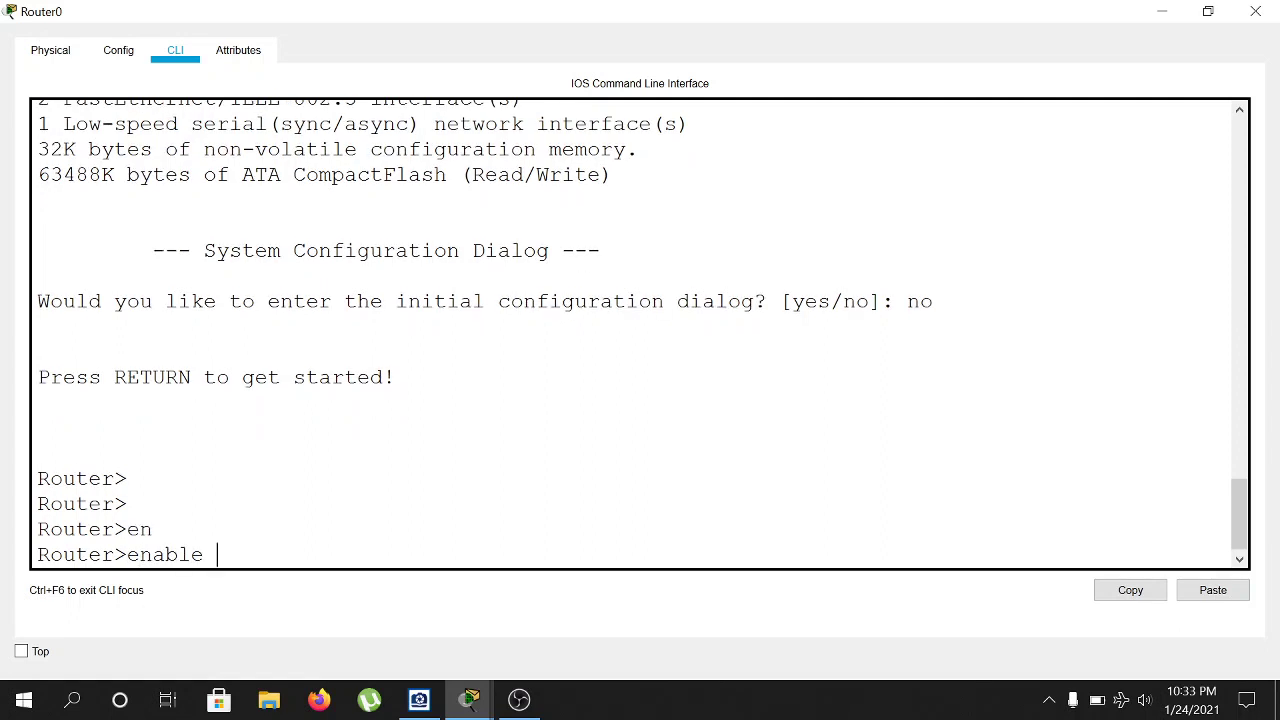
{"action": "key", "text": "Return"}
{"action": "key", "text": "Return"}
{"action": "key", "text": "Return"}
Enter global configuration mode on Router0 with the config terminal command.
{"action": "type", "text": "config t"}
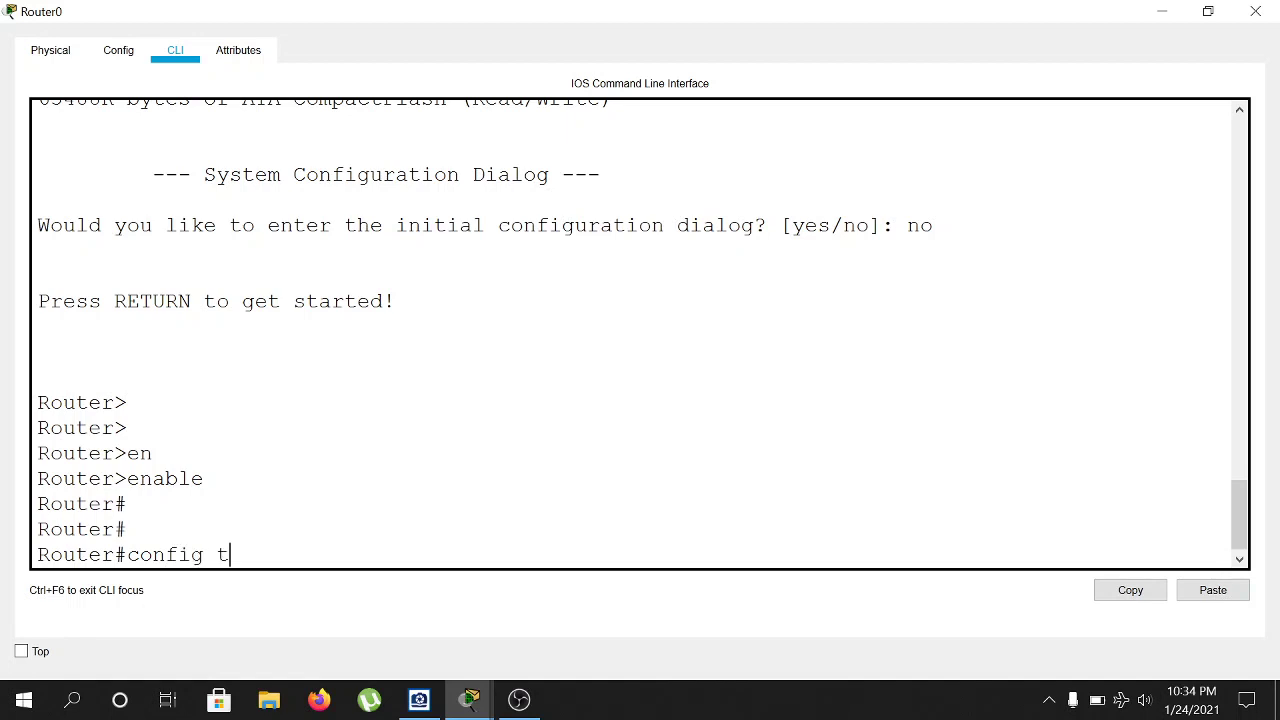
{"action": "key", "text": "Tab"}
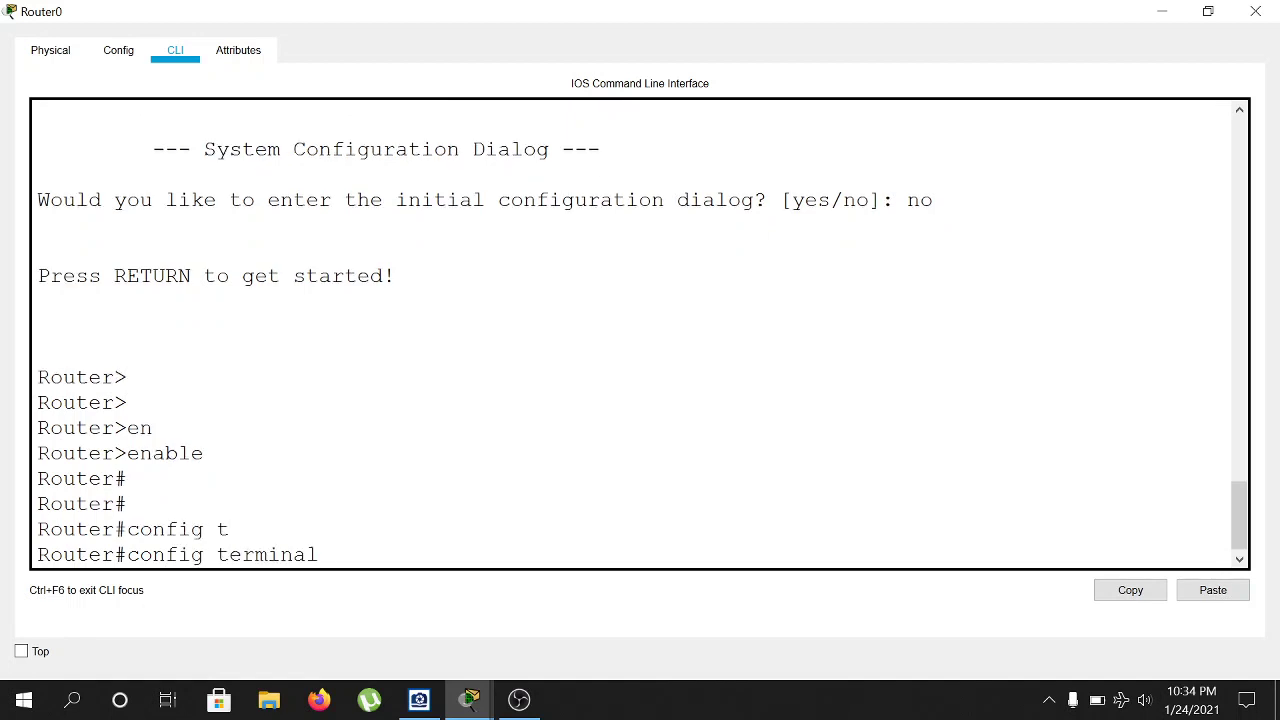
{"action": "key", "text": "Return"}
{"action": "key", "text": "Return"}
{"action": "key", "text": "Return"}
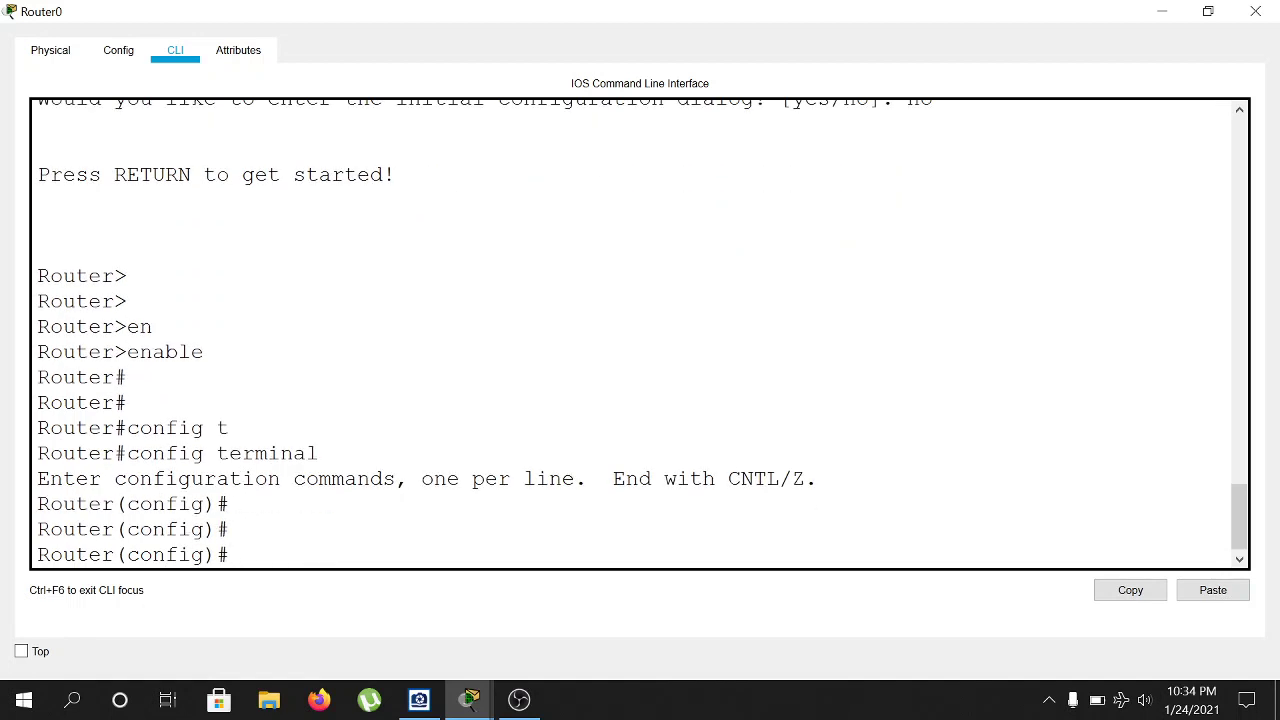
Start an interface fastEthernet command on Router0 without entering the port number or running it.
{"action": "type", "text": "inter"}
{"action": "key", "text": "Tab"}
{"action": "type", "text": "fa"}
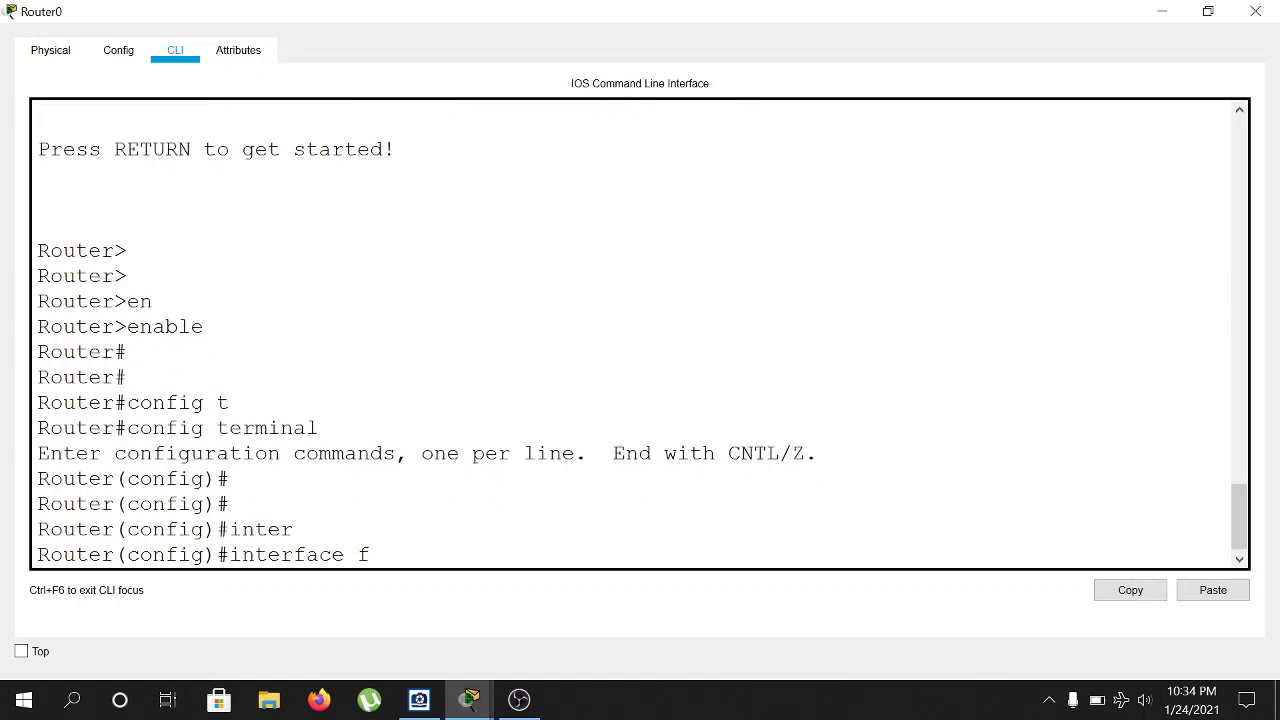
{"action": "key", "text": "Tab"}
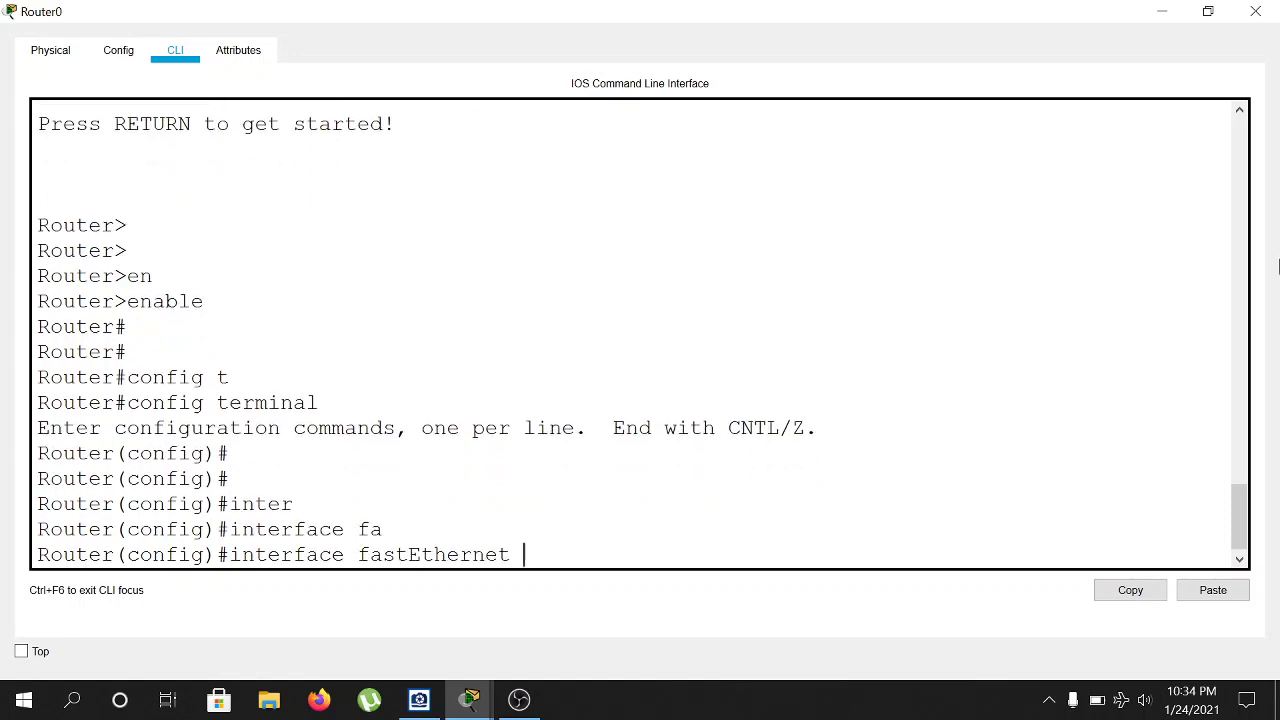
Minimize Router0's window and enable Always Show Port Labels in Logical Workspace in the preferences.
{"action": "left_click", "coordinate": [1162, 11]}
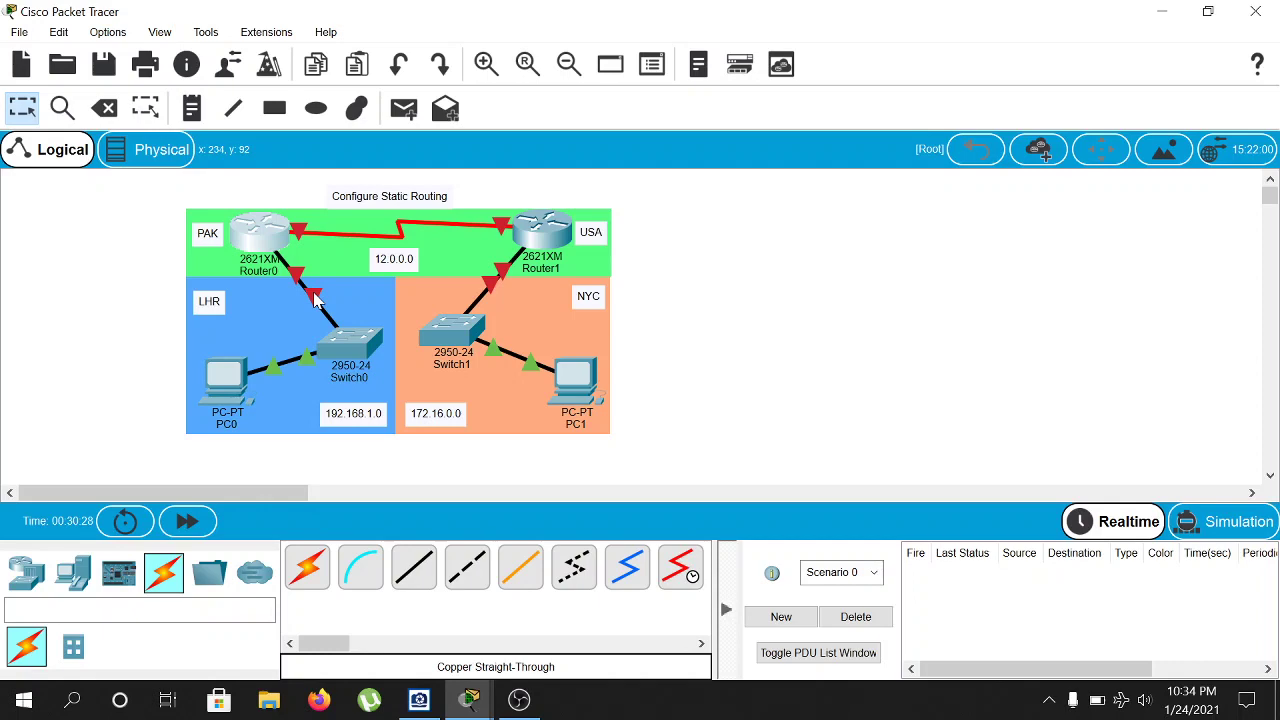
{"action": "left_click", "coordinate": [110, 33]}
{"action": "left_click", "coordinate": [140, 55]}
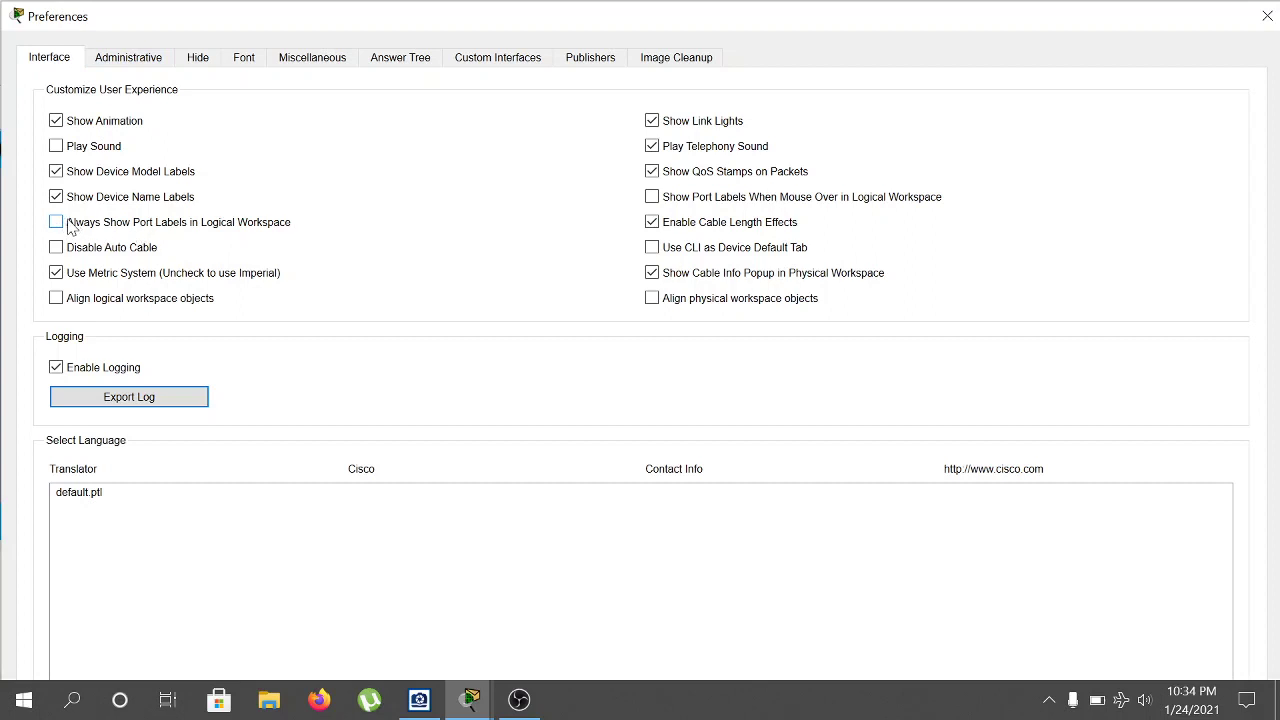
{"action": "left_click", "coordinate": [122, 232]}
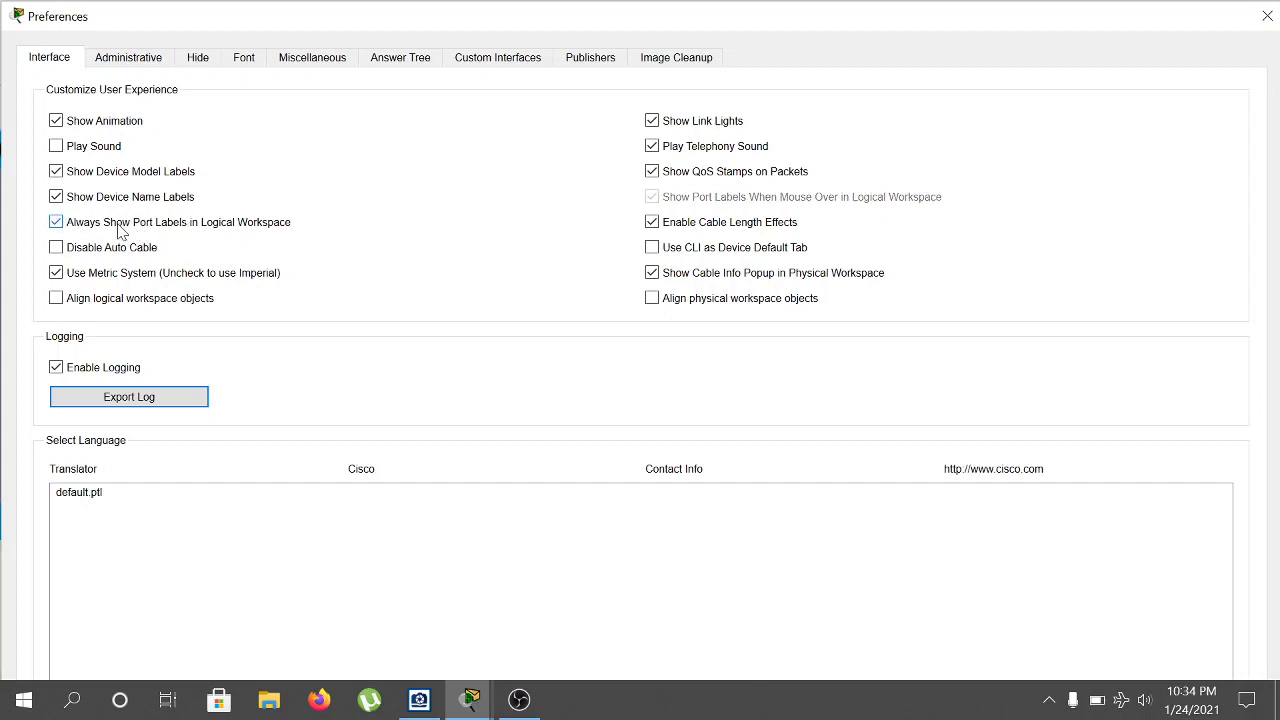
{"action": "left_click", "coordinate": [1266, 16]}
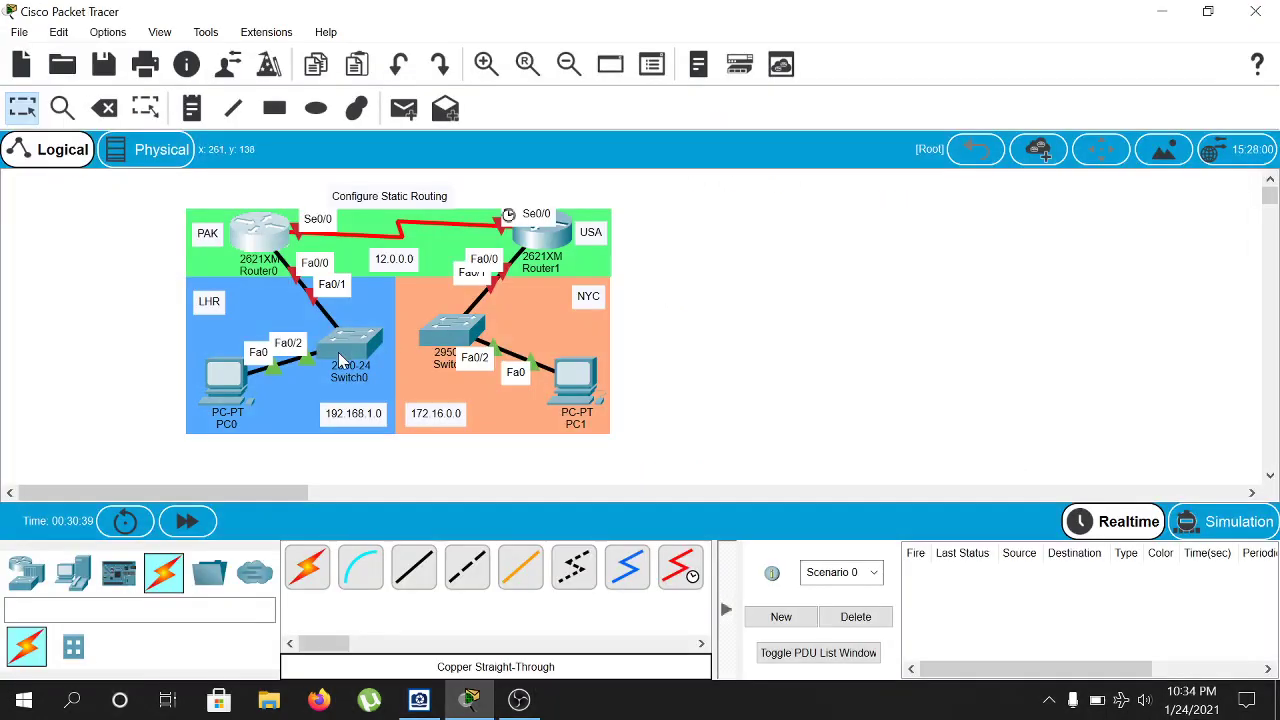